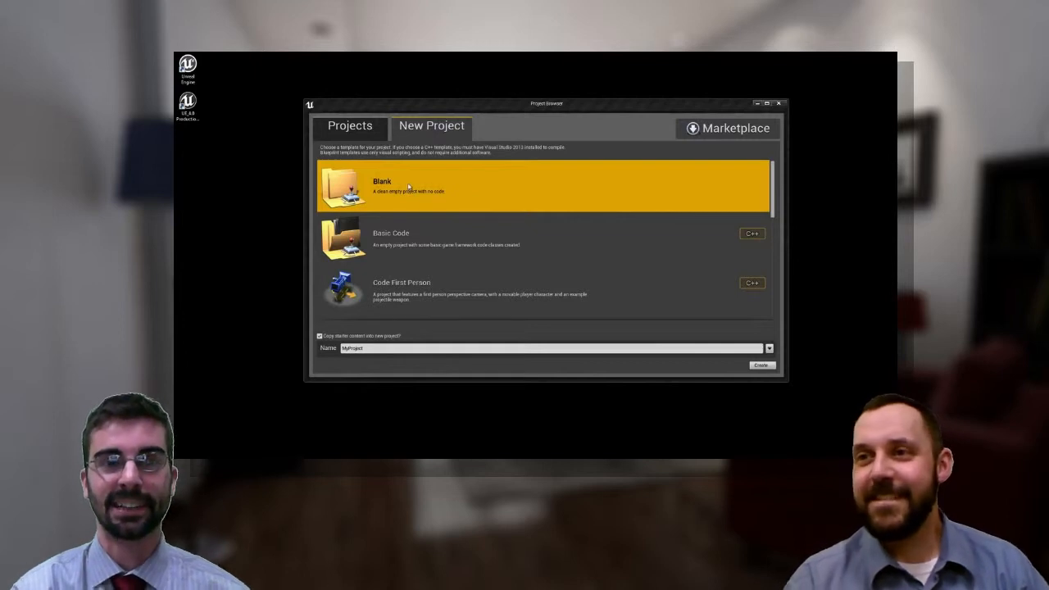
Step: Create a new Blank project named UIDemo with the starter content included
double_click(383, 349)
text(UDemo)
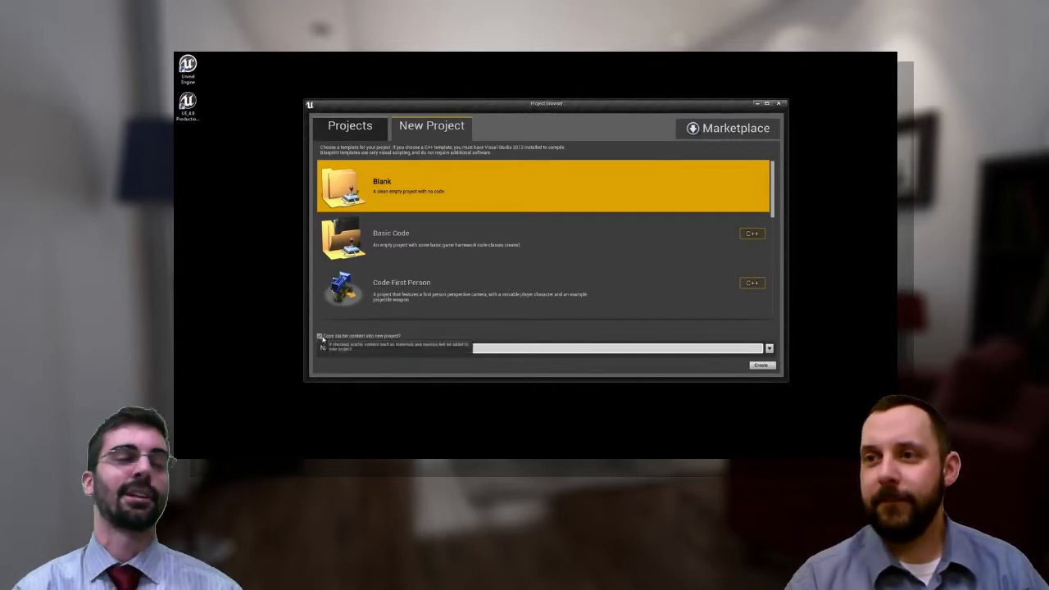
click(762, 366)
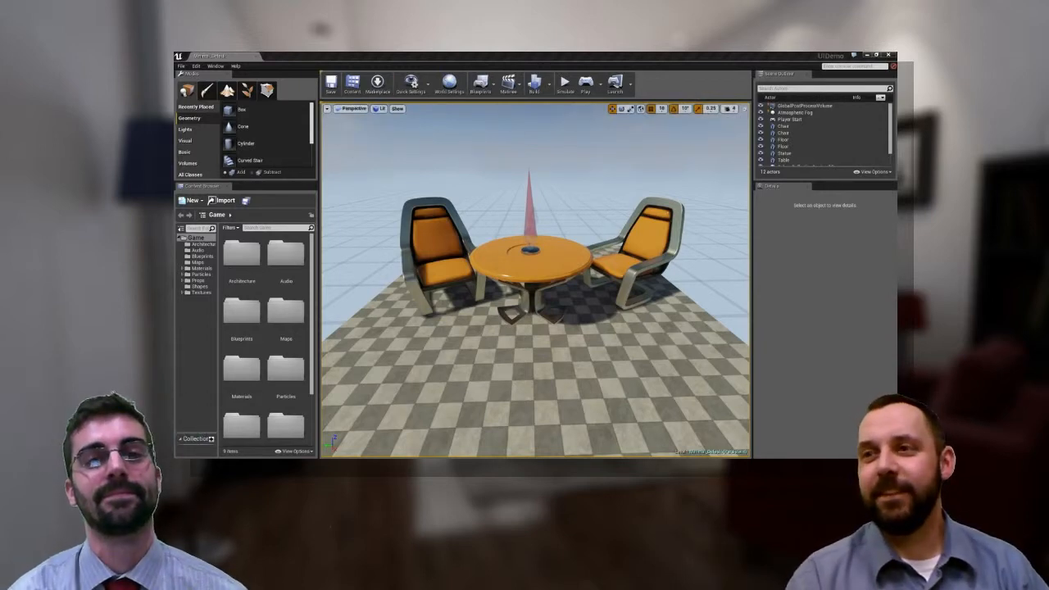
Step: Select the sky sphere, look over the file commands, and view the General - Appearance page of the editor preferences before closing it
click(484, 210)
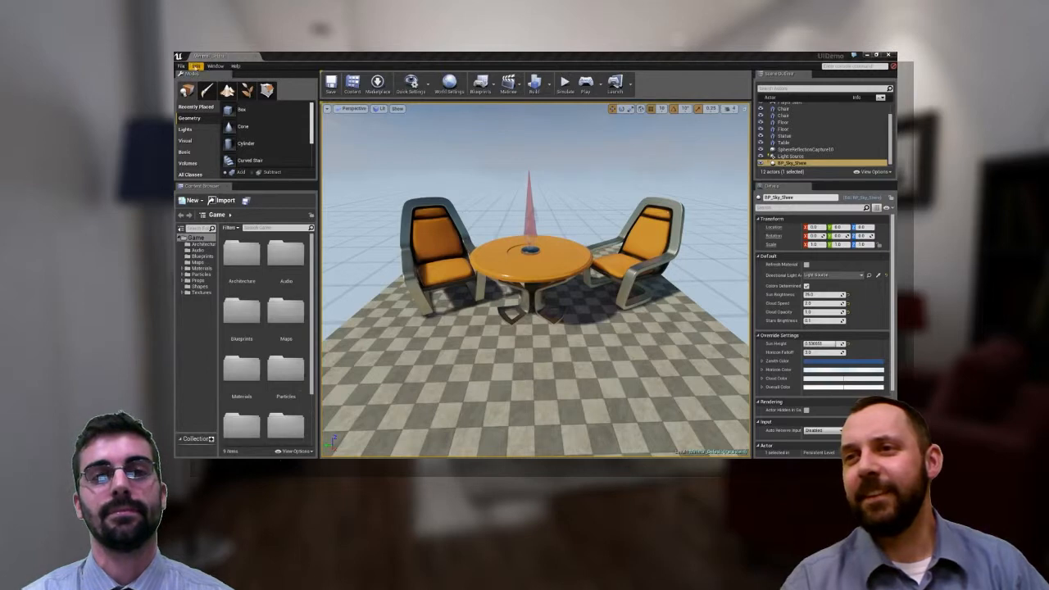
click(180, 68)
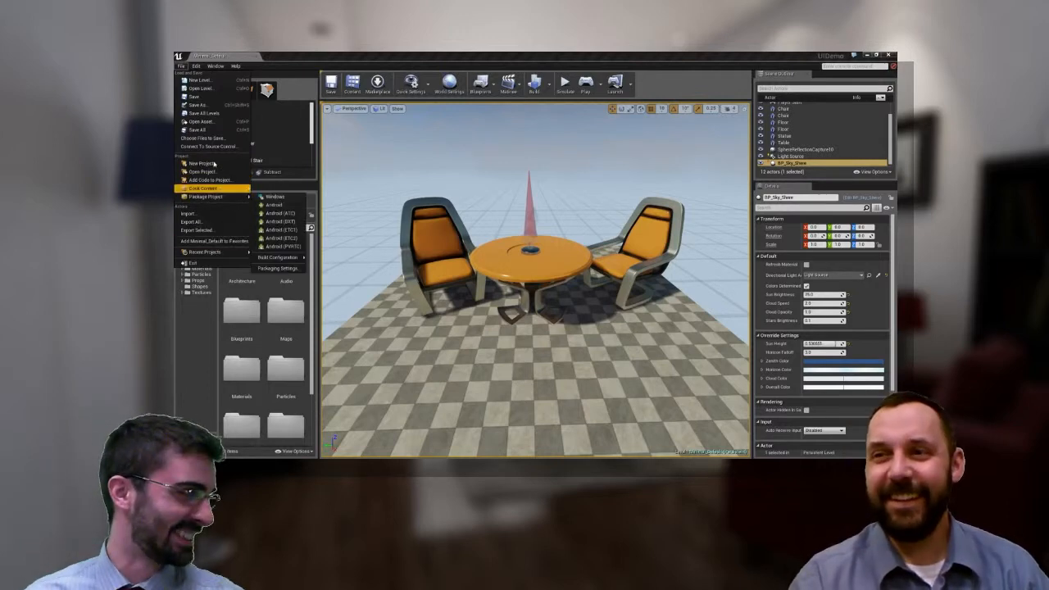
mouse_move(197, 66)
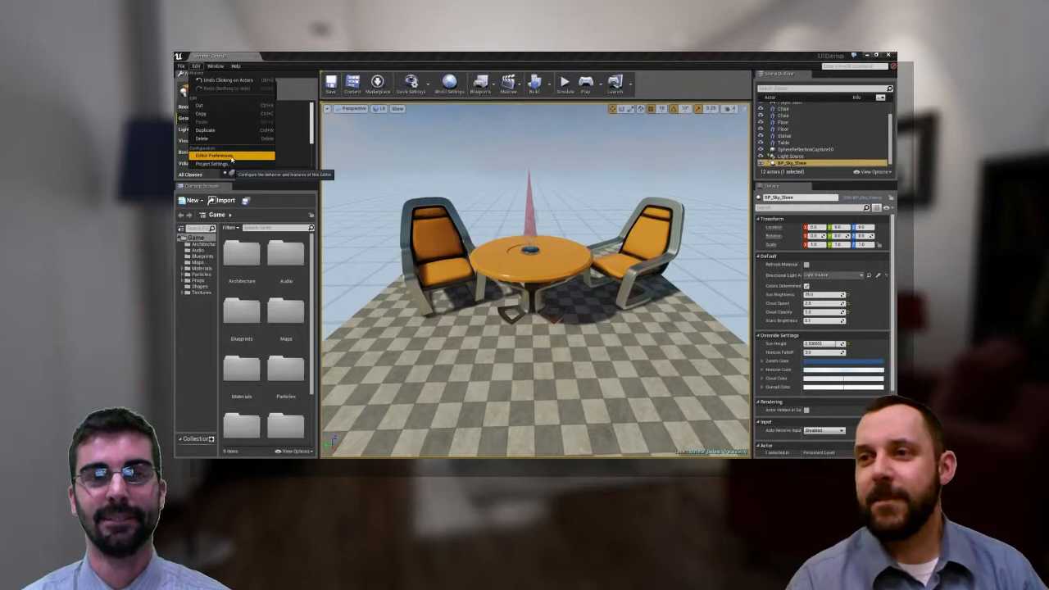
click(231, 158)
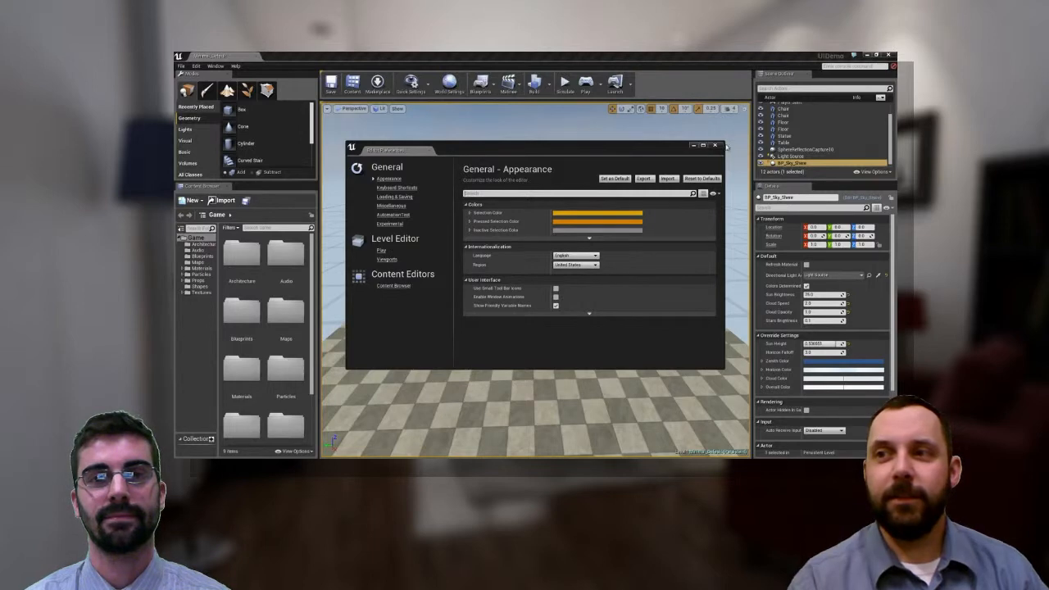
click(715, 145)
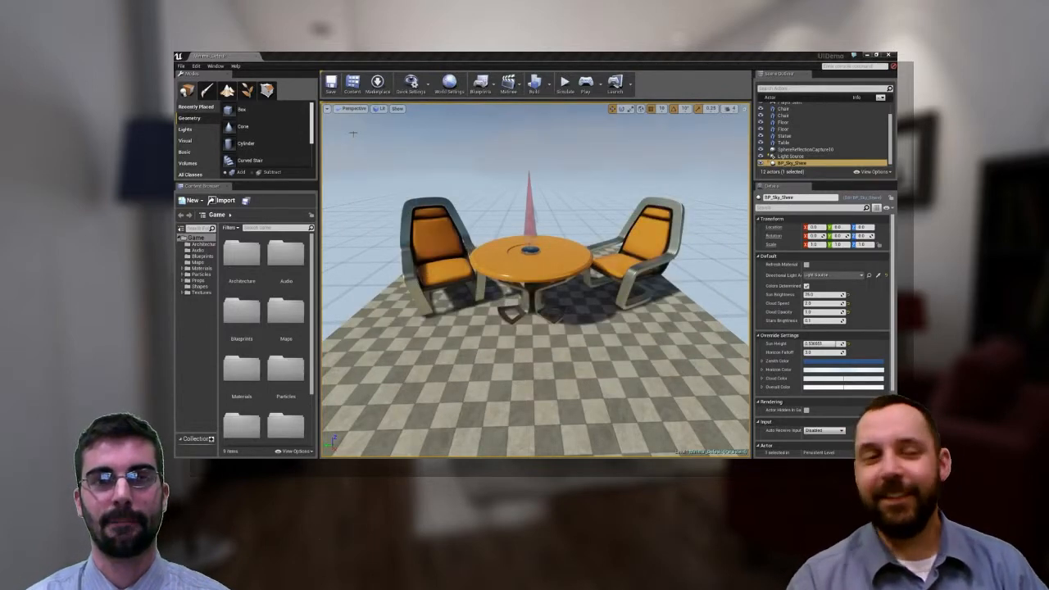
Step: Look through the available editor windows and view the Unreal Engine 4 Tutorials page before closing it
click(213, 66)
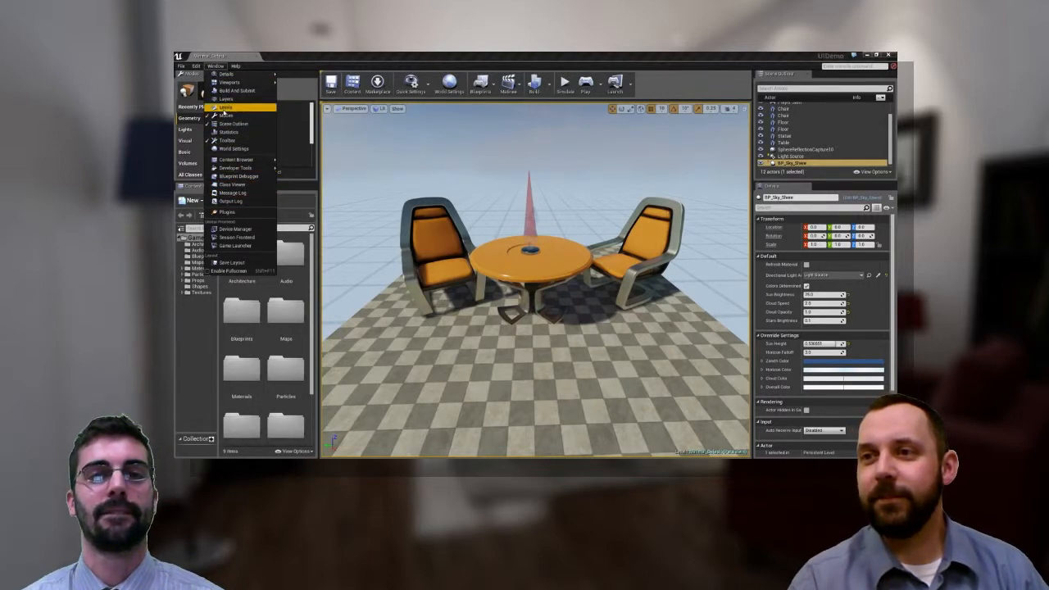
click(221, 68)
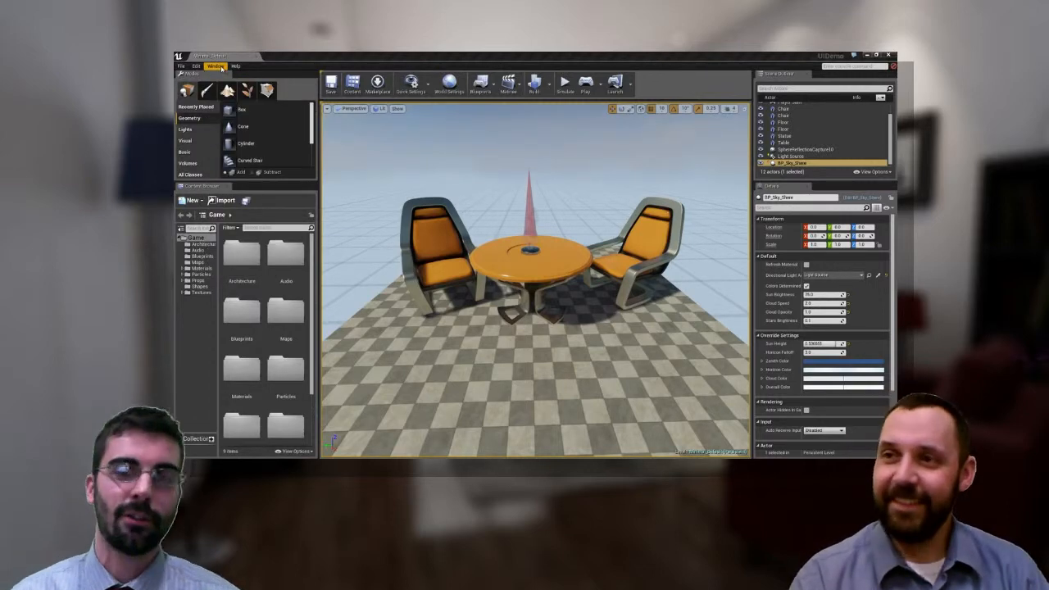
click(220, 68)
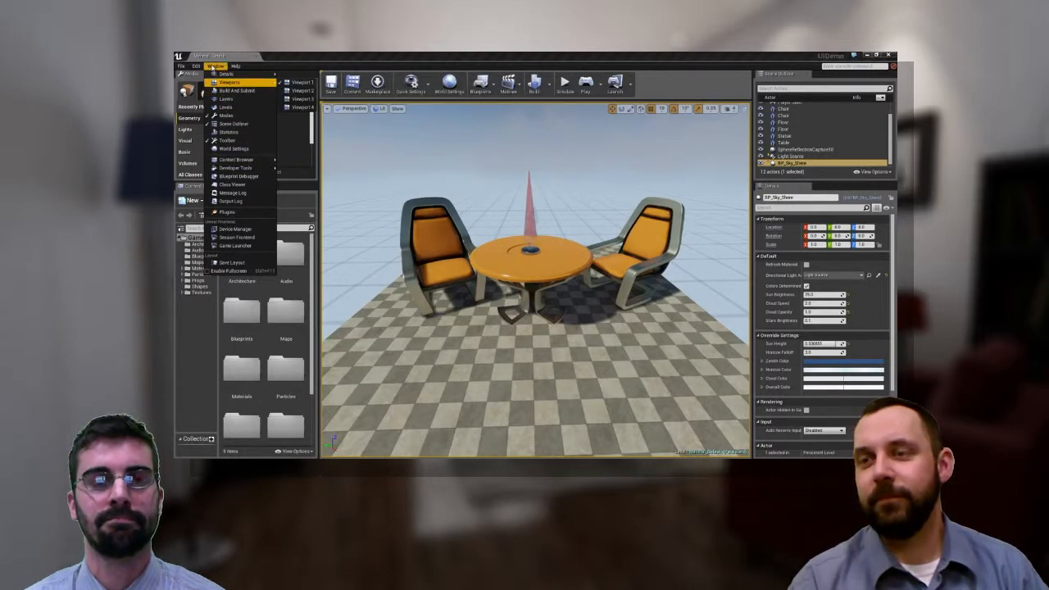
mouse_move(236, 67)
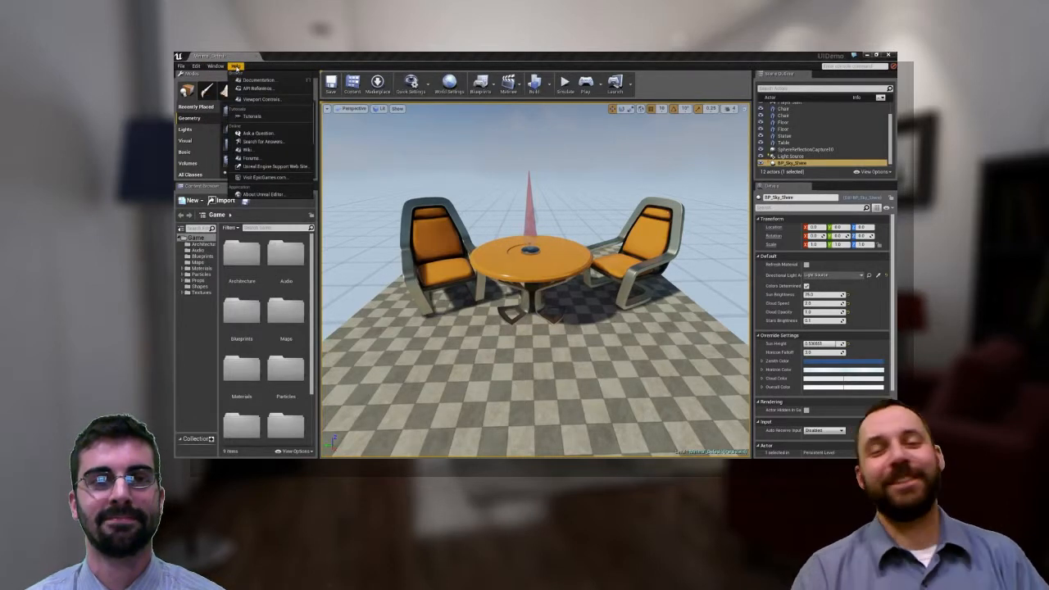
click(265, 119)
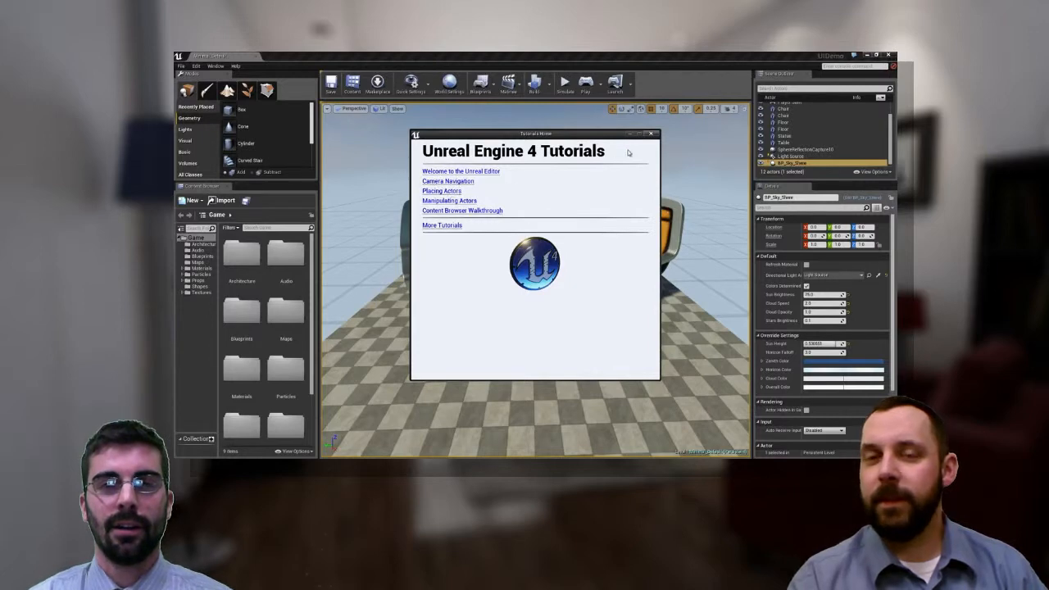
click(651, 134)
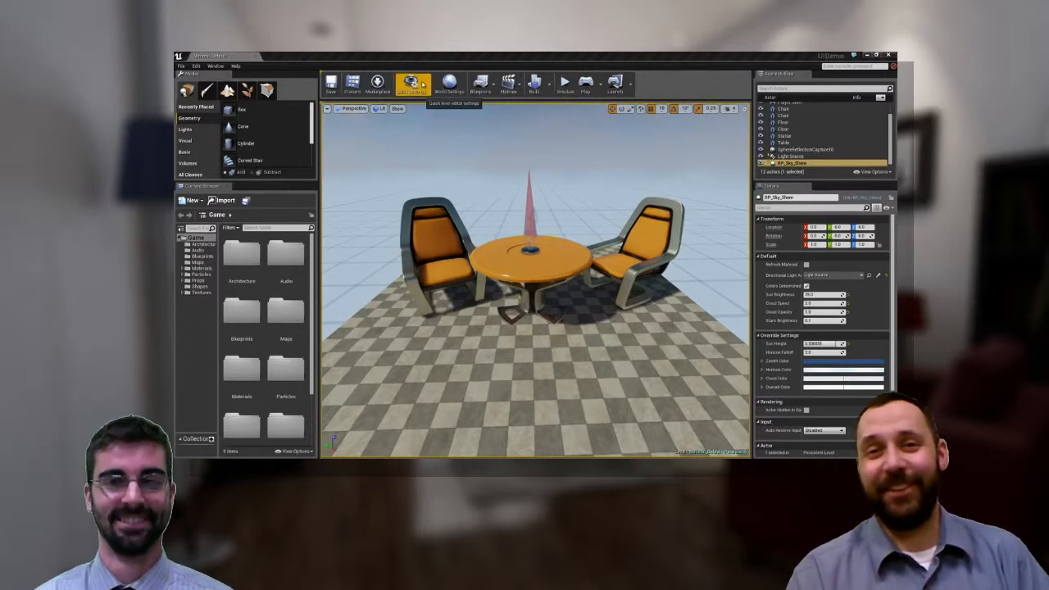
Step: Review the quick level editor settings, including the engine scalability options
click(423, 85)
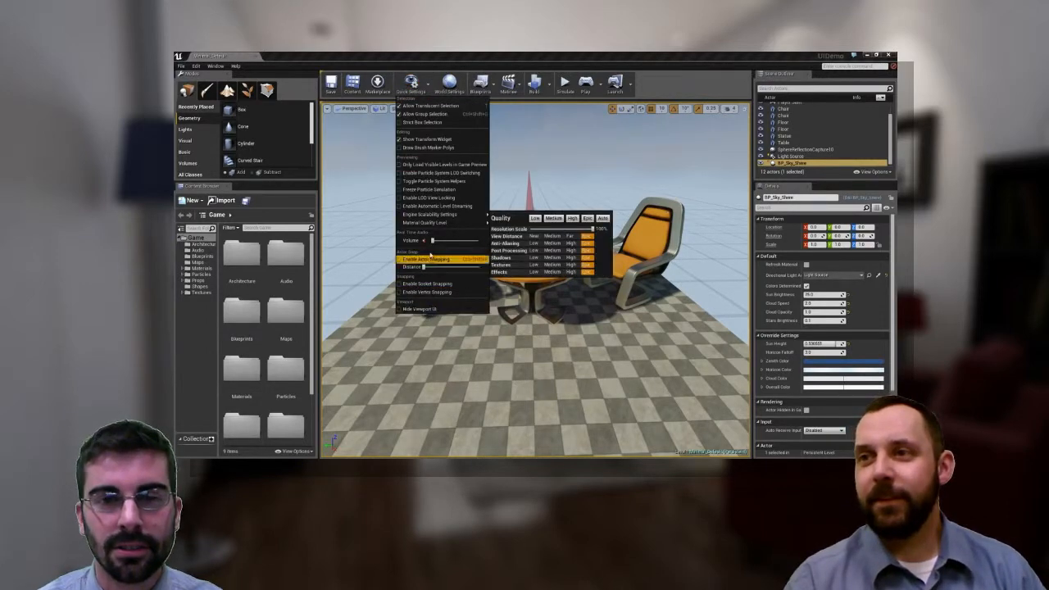
click(412, 82)
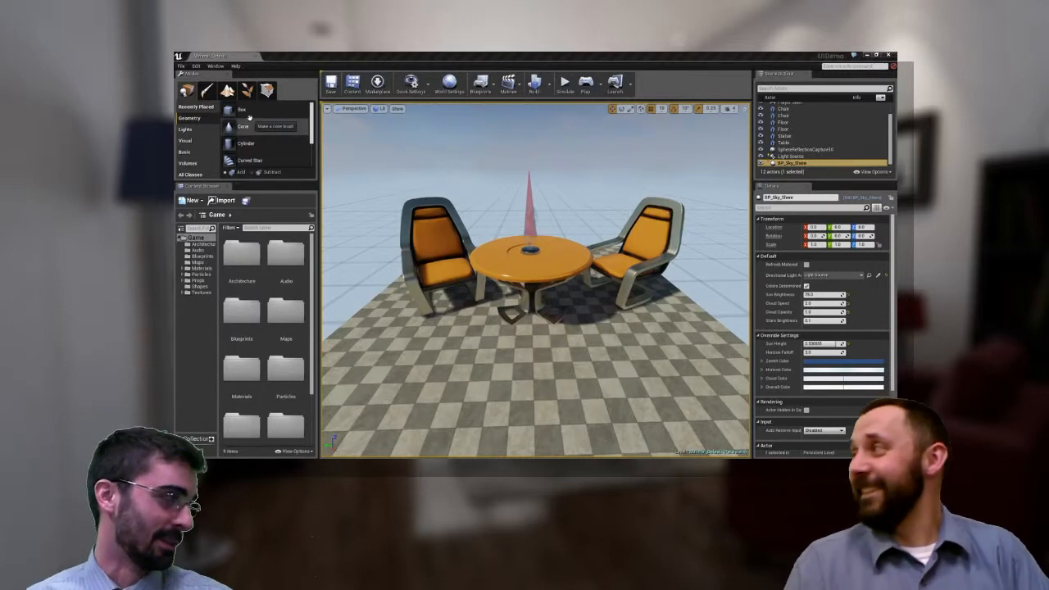
Step: Place a point light above the round table and shift it slightly along its Y axis
click(193, 133)
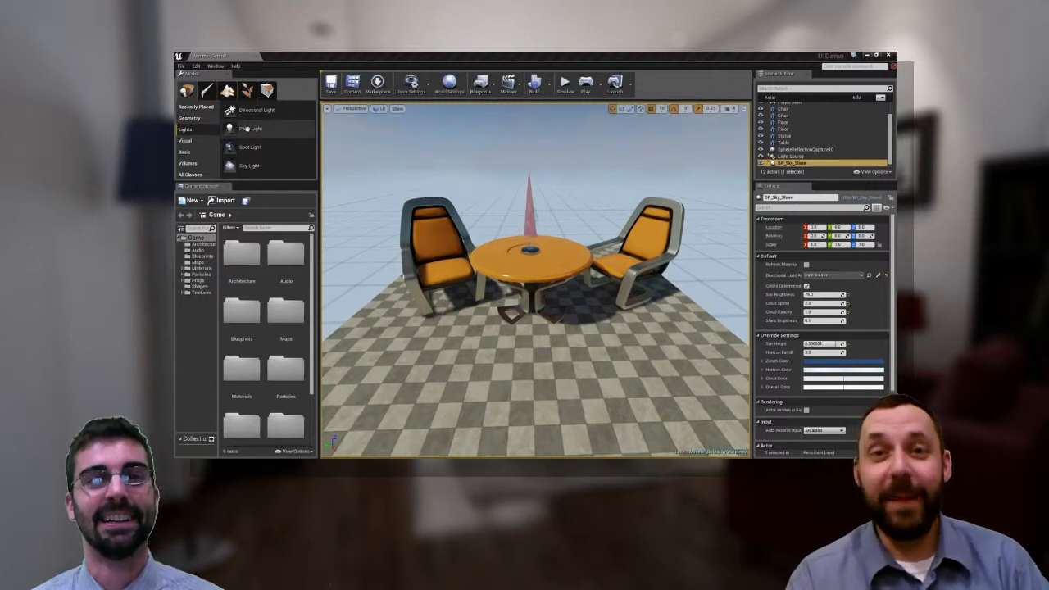
drag(244, 129, 546, 130)
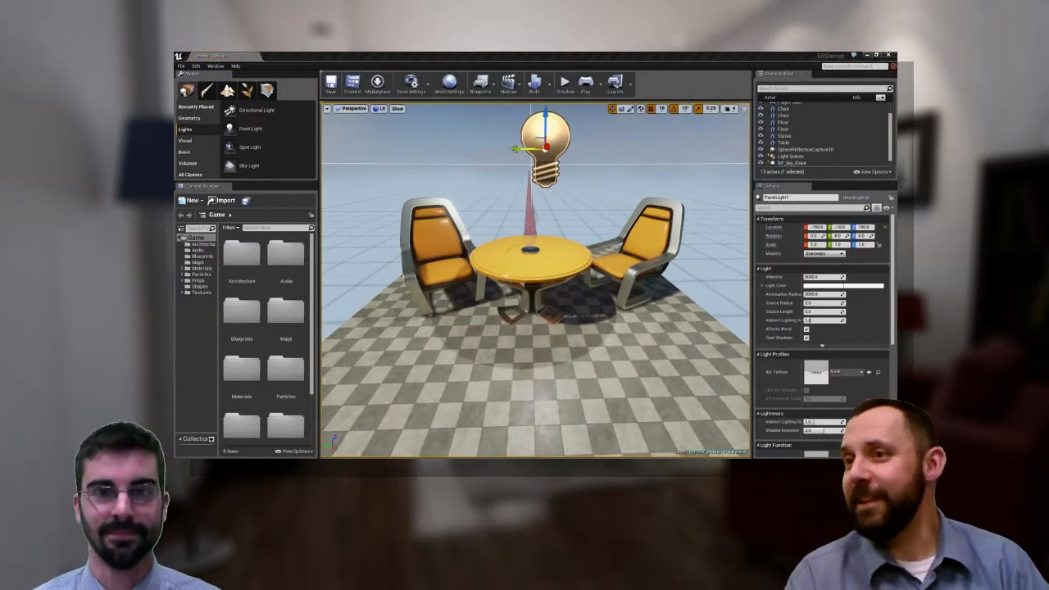
drag(518, 149, 497, 152)
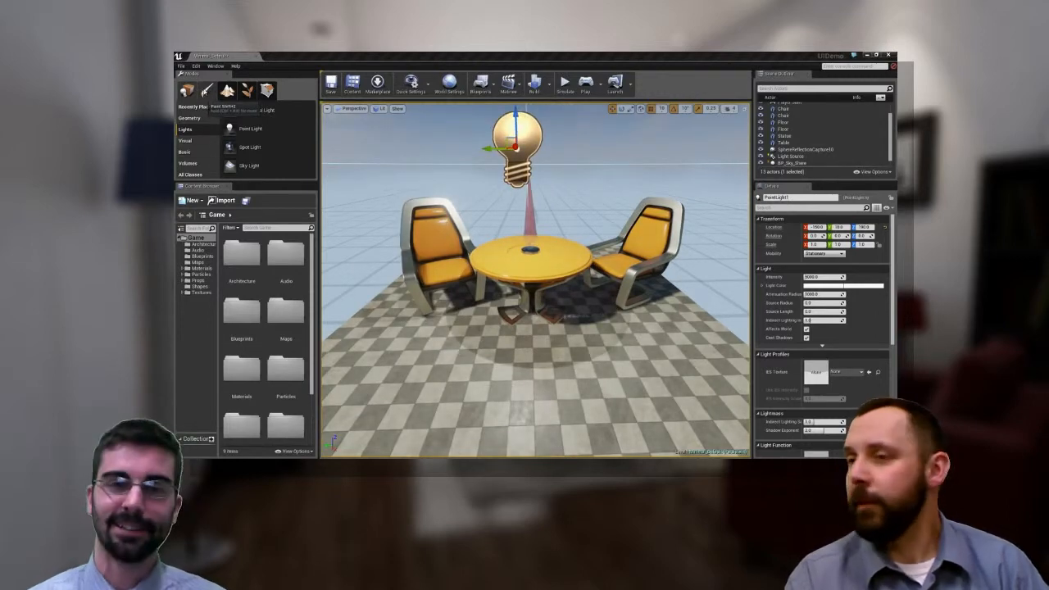
Step: Look through the mesh paint, foliage and geometry editing modes and return to placement mode
click(227, 90)
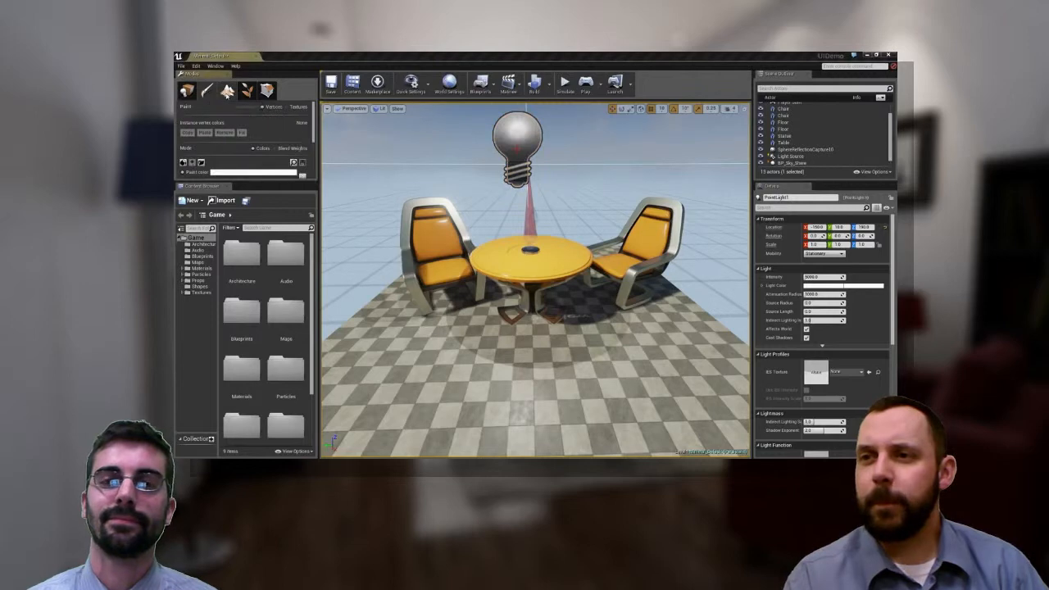
click(246, 90)
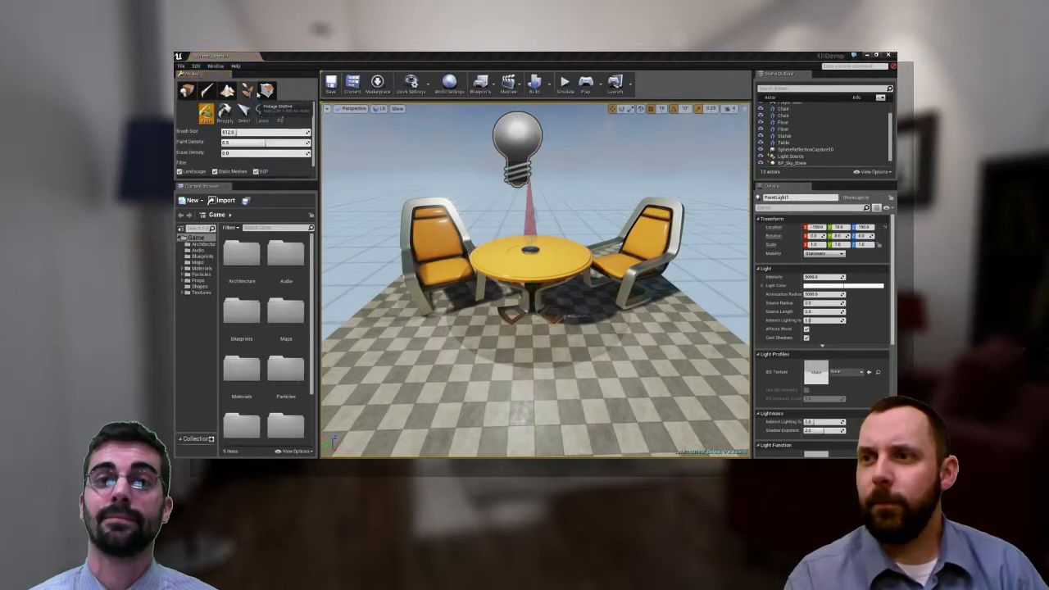
click(267, 90)
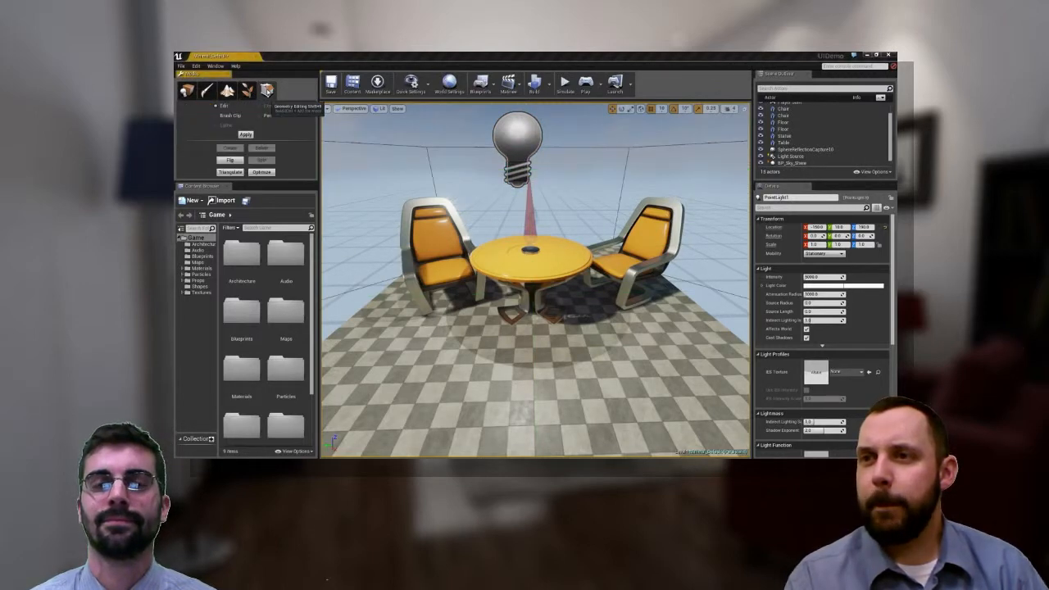
click(187, 90)
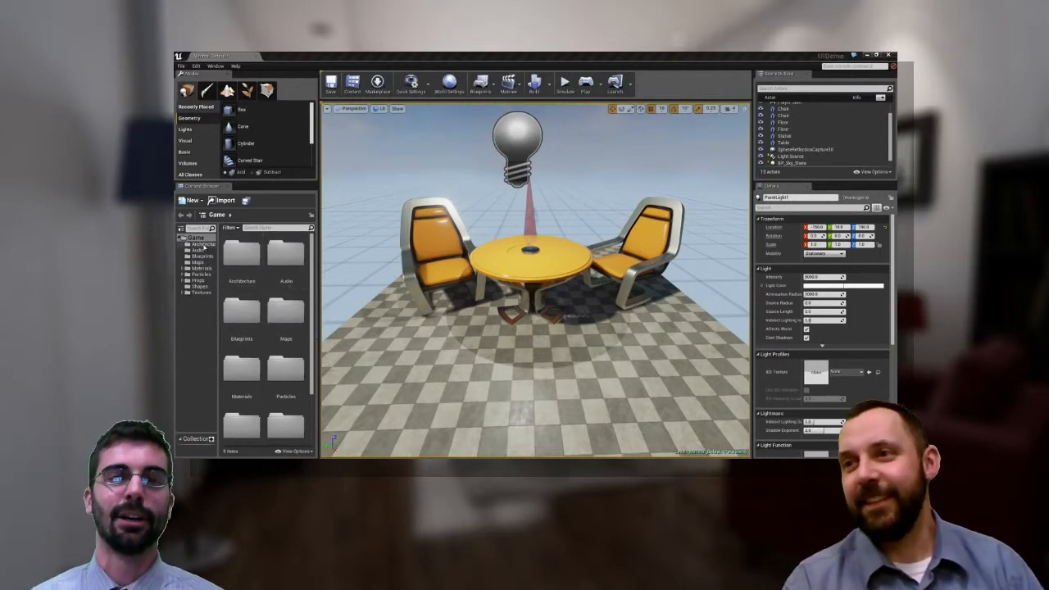
Step: Widen the content browser and its folder list, and browse the assets in the Props folder
drag(220, 285, 240, 287)
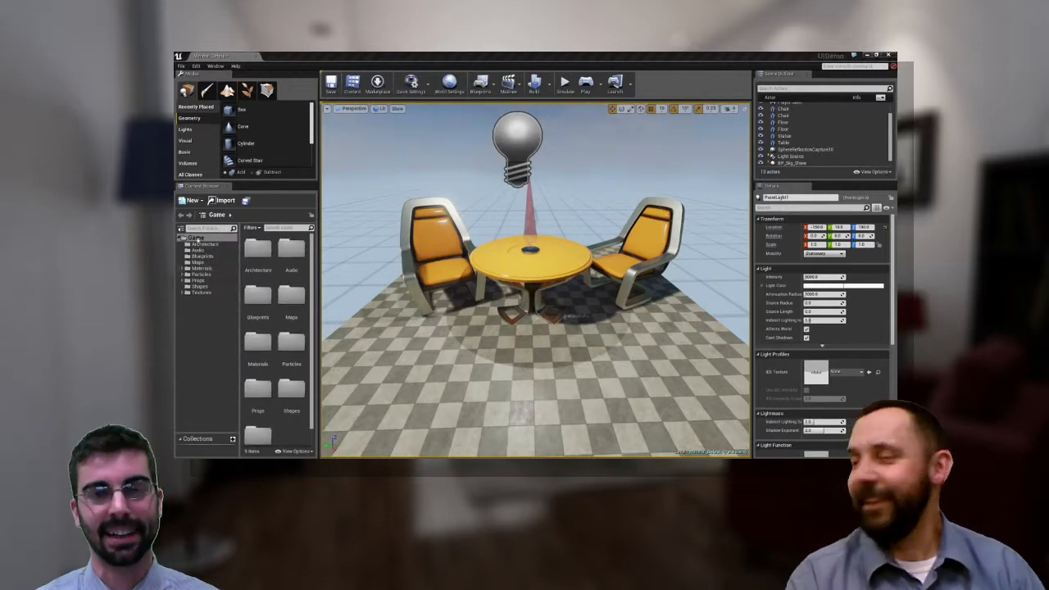
click(199, 281)
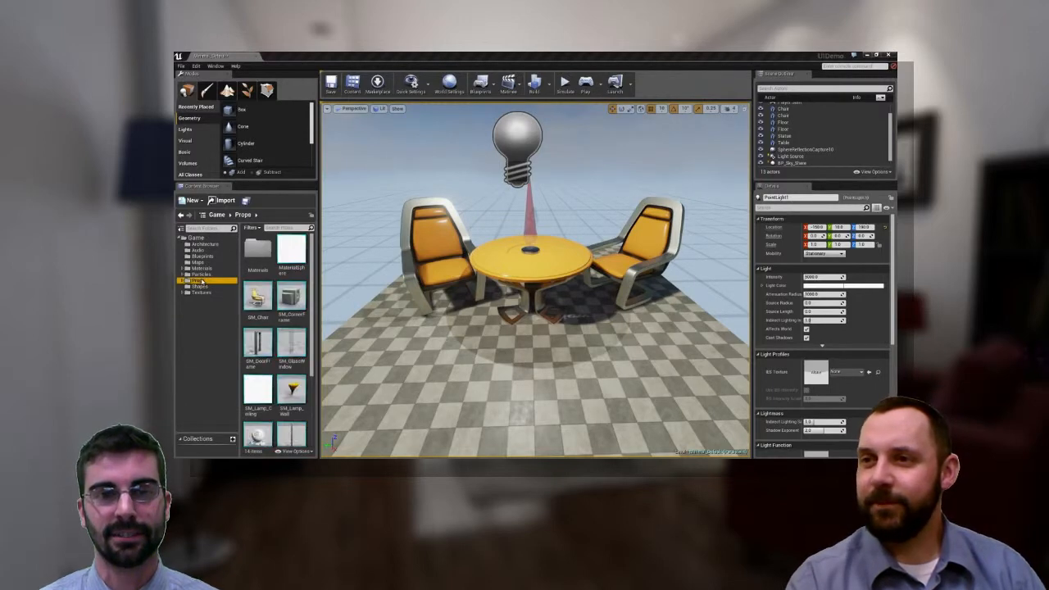
drag(318, 342, 331, 341)
right_drag(291, 352, 290, 326)
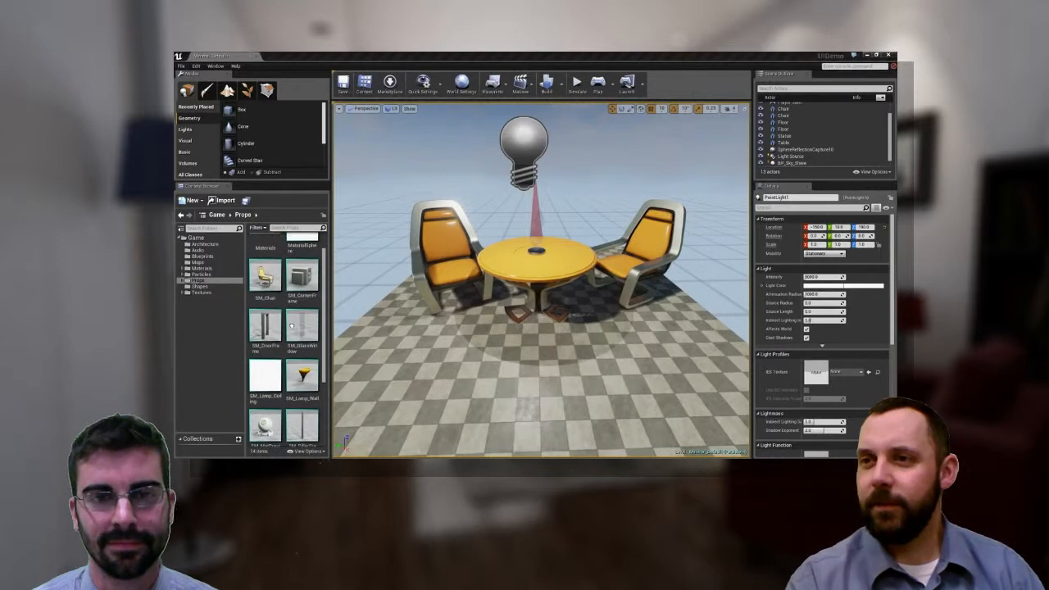
scroll(286, 345, down, 2)
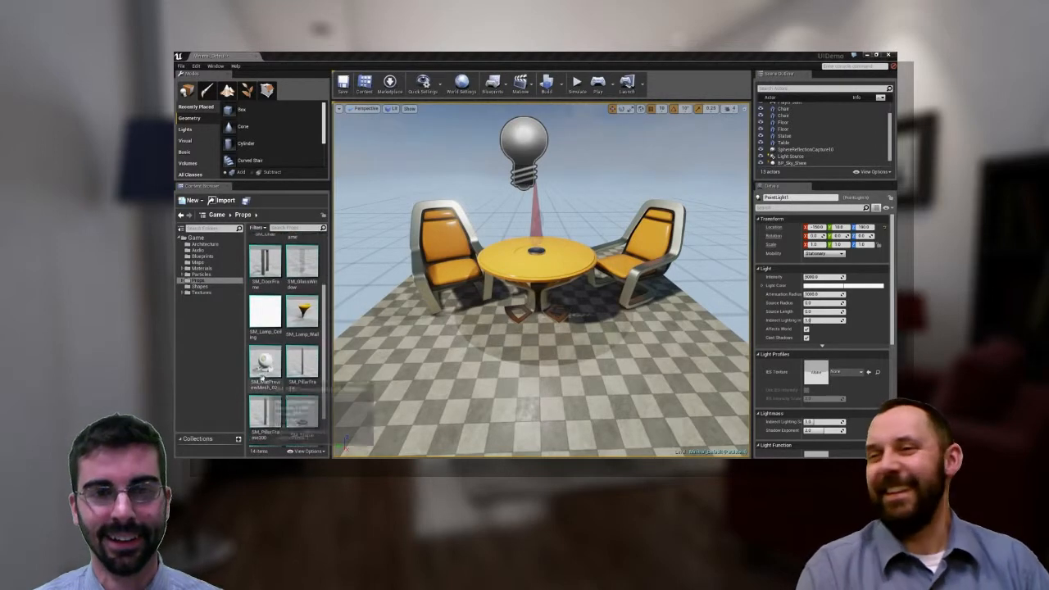
Step: Place the SM_MatPreviewMesh_02 prop in the level on the checkered floor beside the table and chairs
click(271, 366)
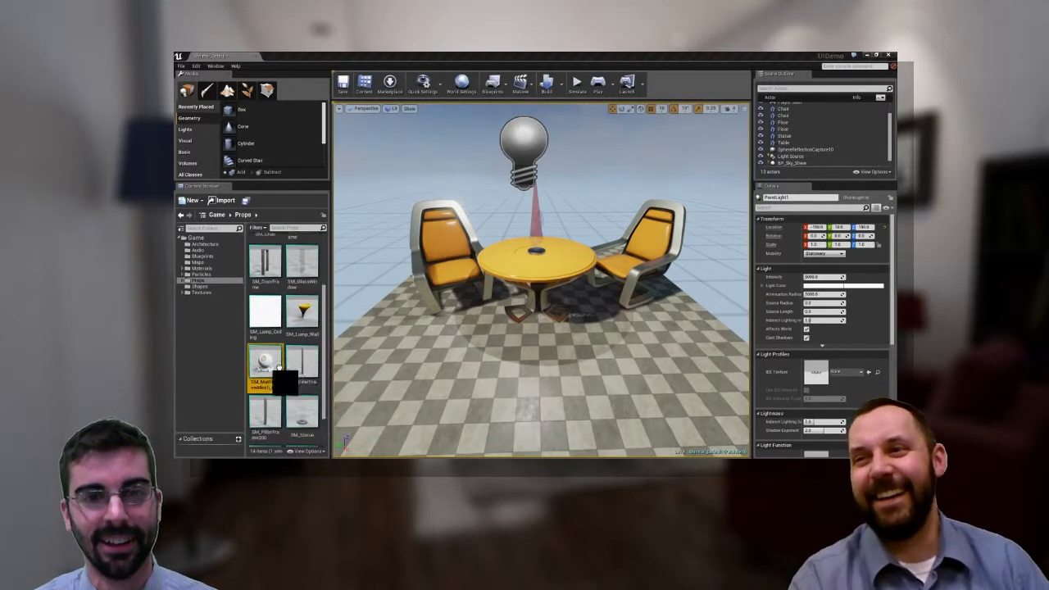
drag(590, 368, 647, 362)
right_drag(637, 362, 713, 323)
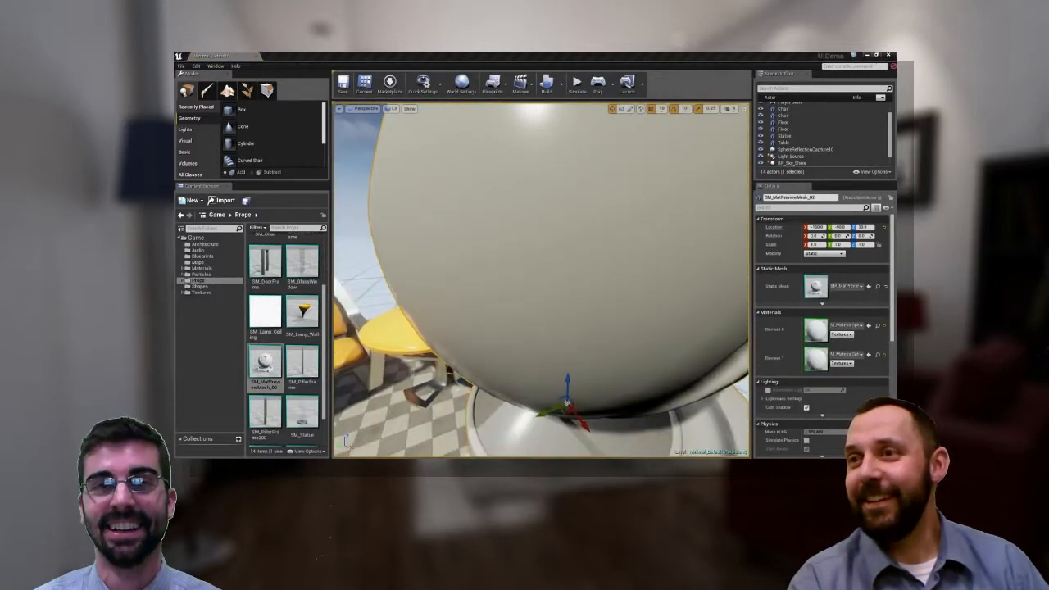
Step: Set the placed preview mesh's scale to 0.2 on the X, Y and Z axes
click(815, 245)
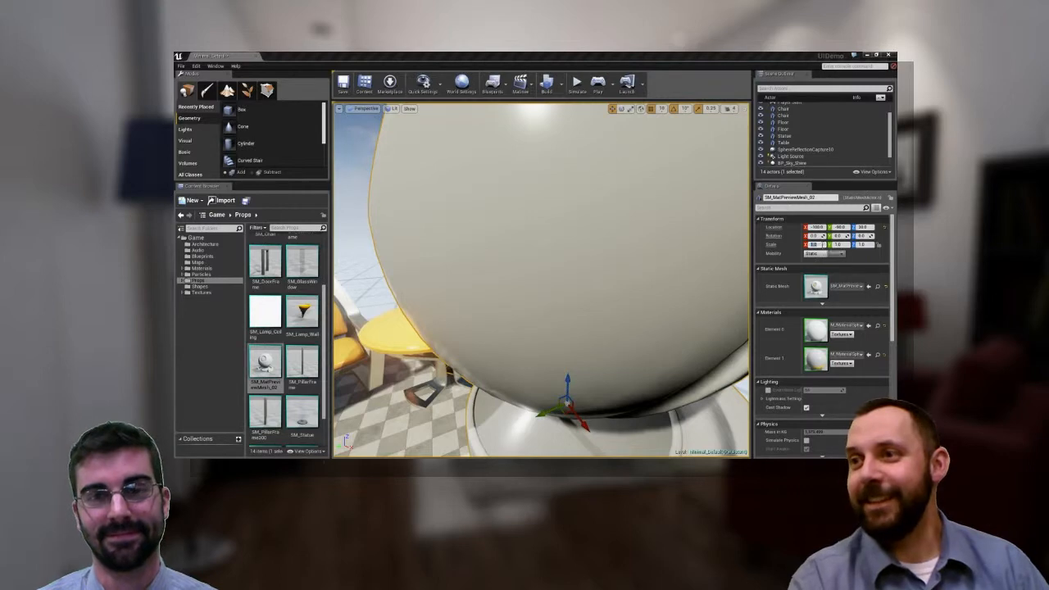
text(.2)
key(Tab)
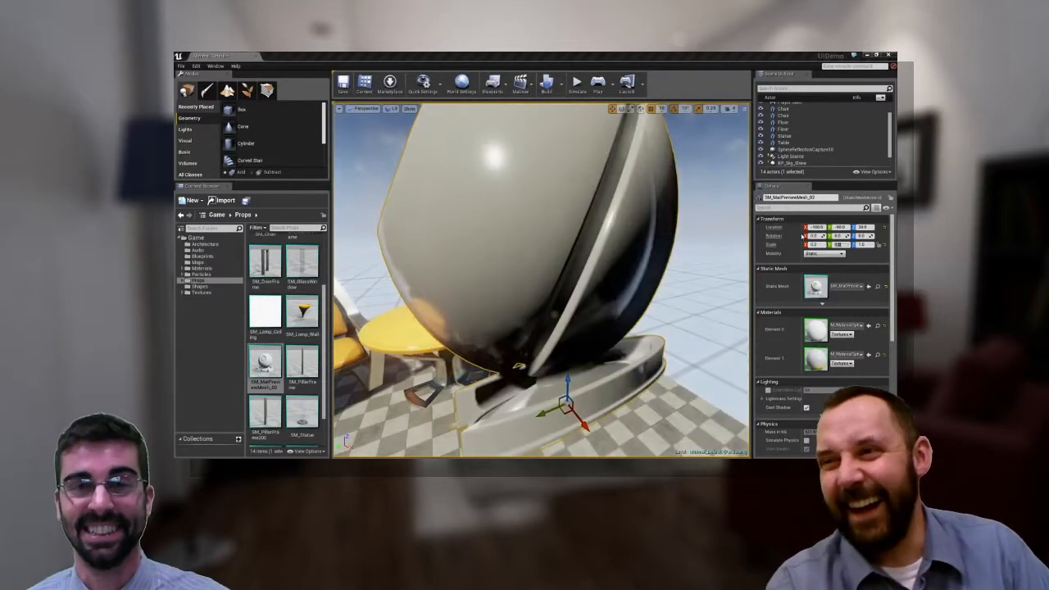
text(.2)
key(Tab)
text(.2)
key(Return)
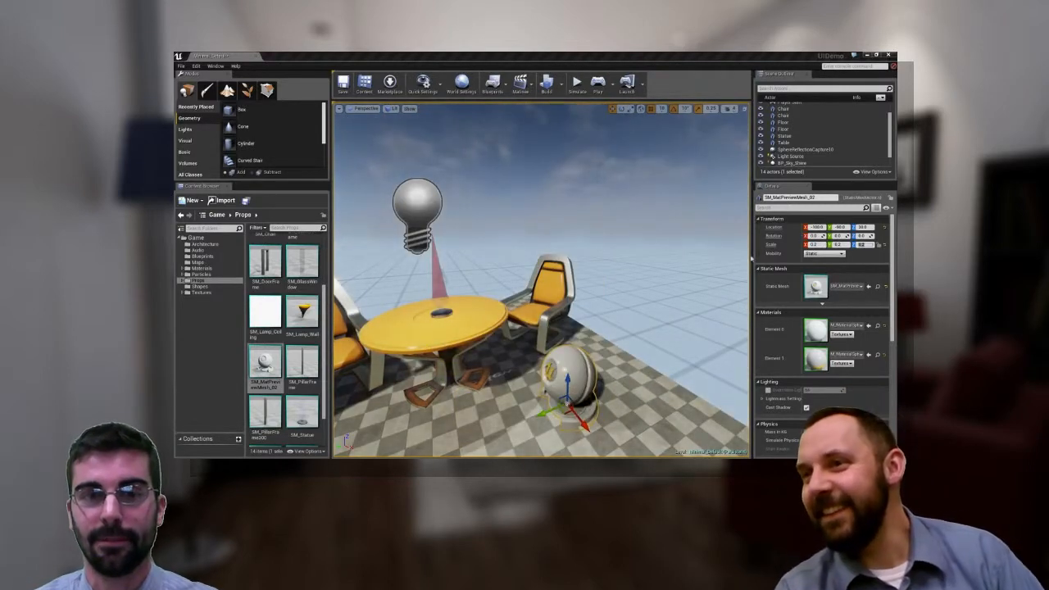
right_drag(621, 319, 618, 366)
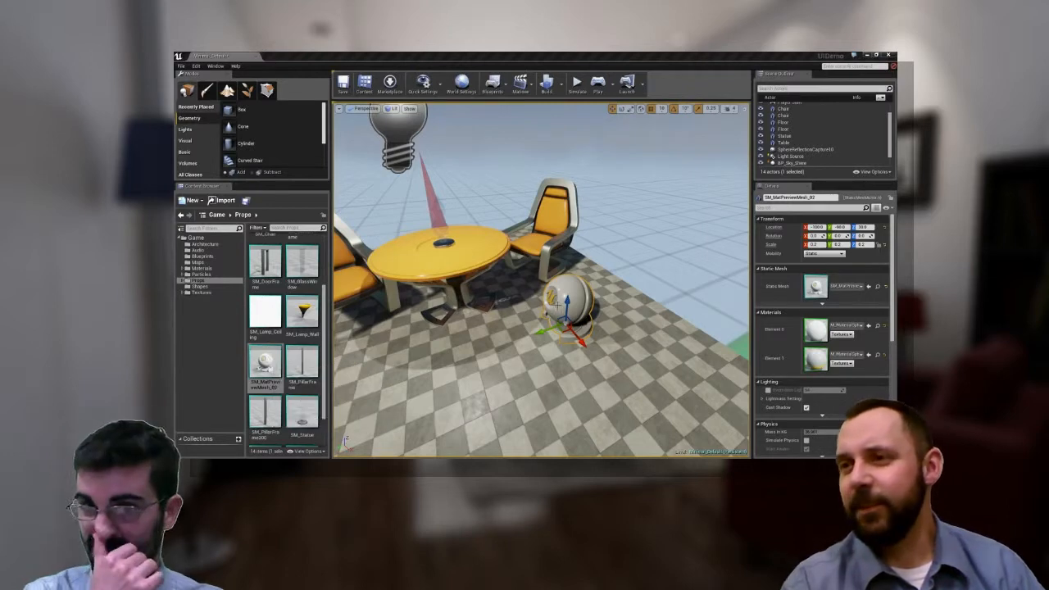
Step: Inspect the SM_MatPreviewMesh_02 asset in its static mesh editor and close that editor
double_click(264, 361)
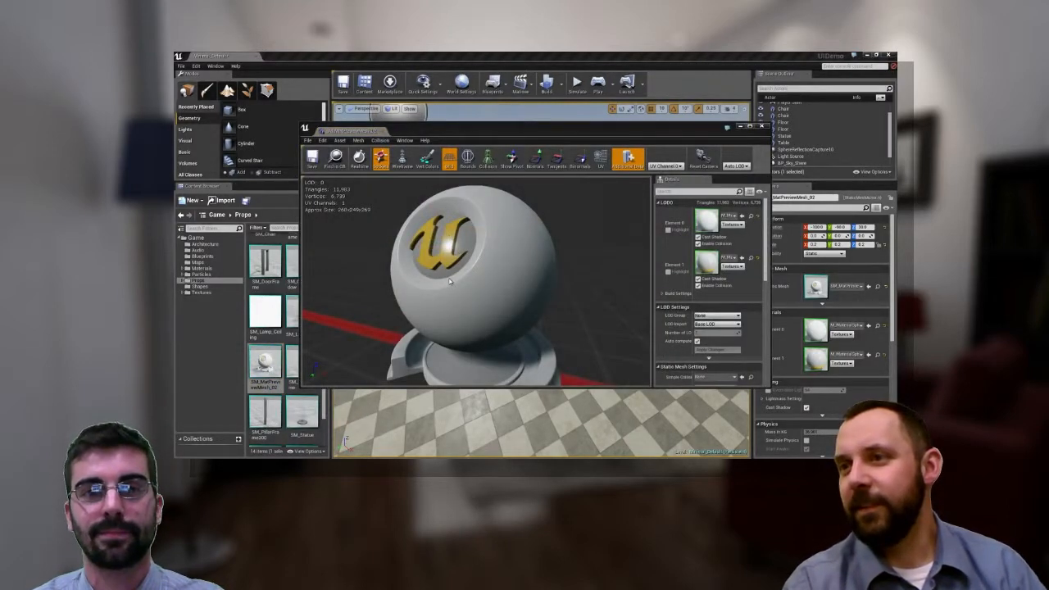
mouse_move(425, 302)
mouse_down()
mouse_move(459, 303)
mouse_move(424, 303)
mouse_up()
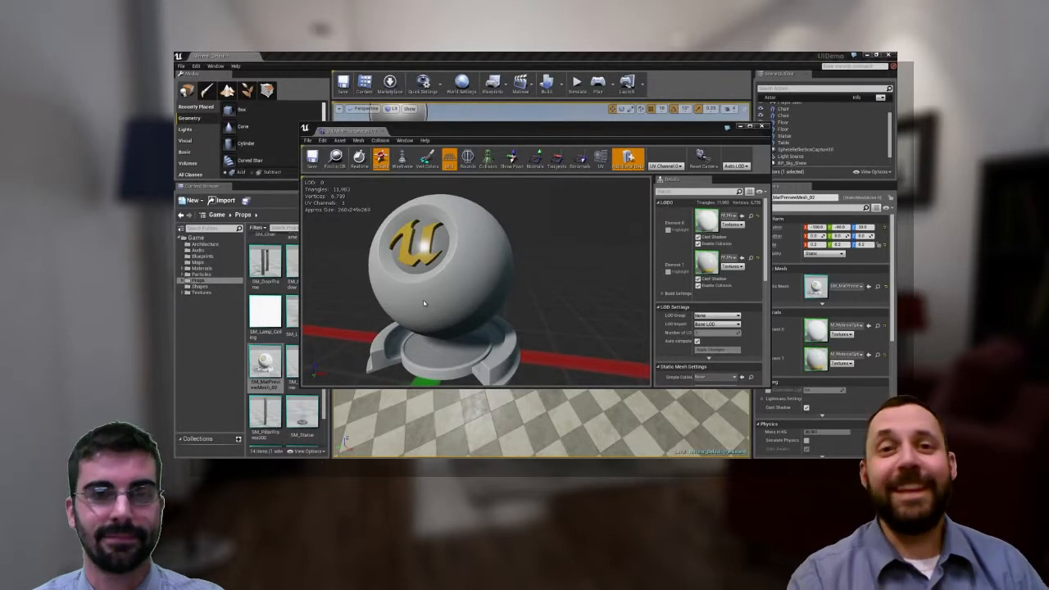
click(761, 126)
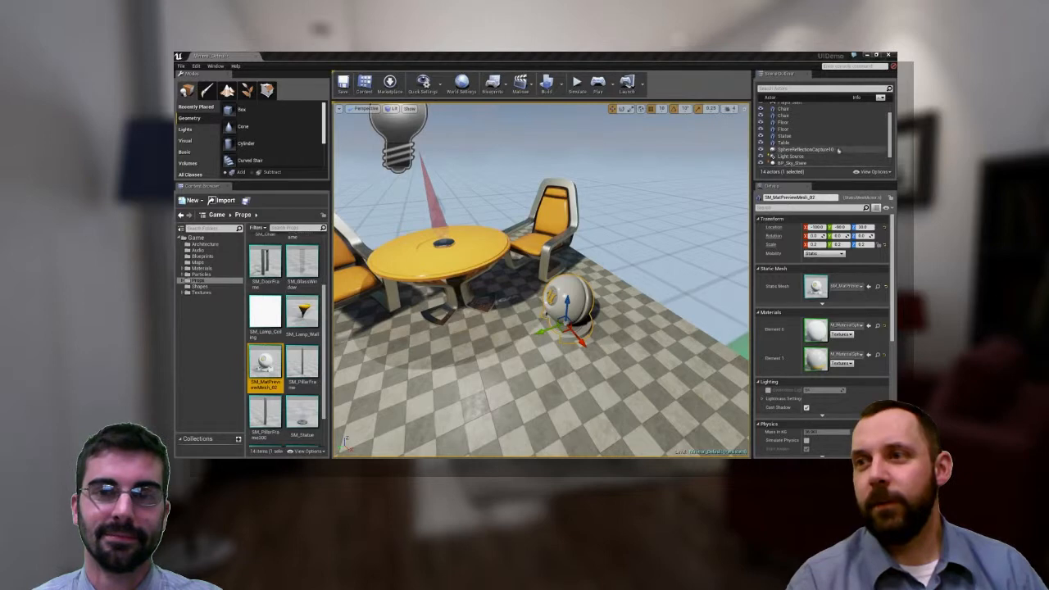
Step: Select the two Chair actors in turn in the outliner and focus the viewport on the chair beside the preview mesh
drag(891, 138, 892, 127)
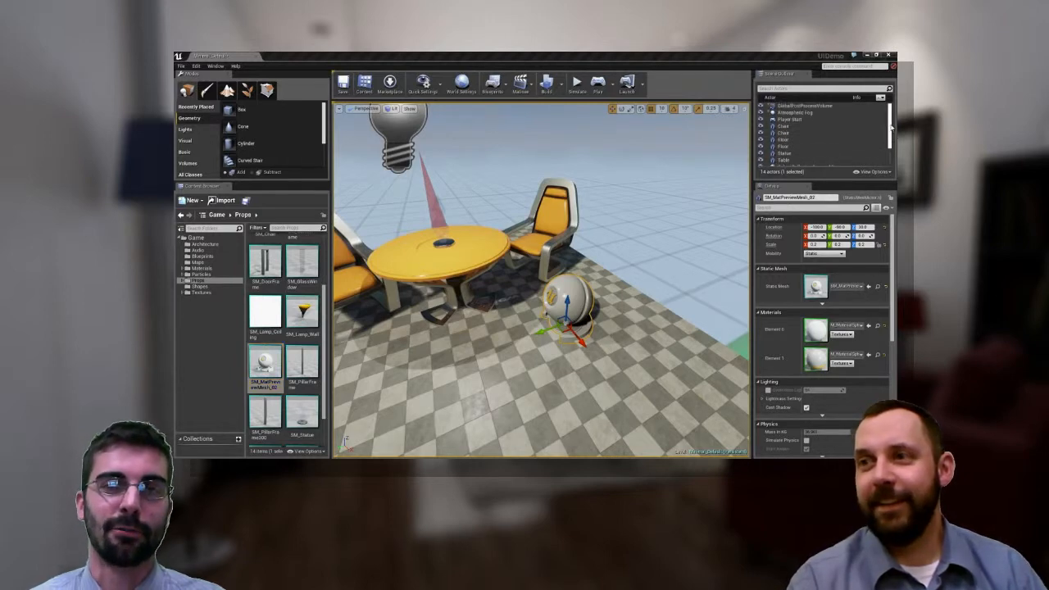
click(785, 133)
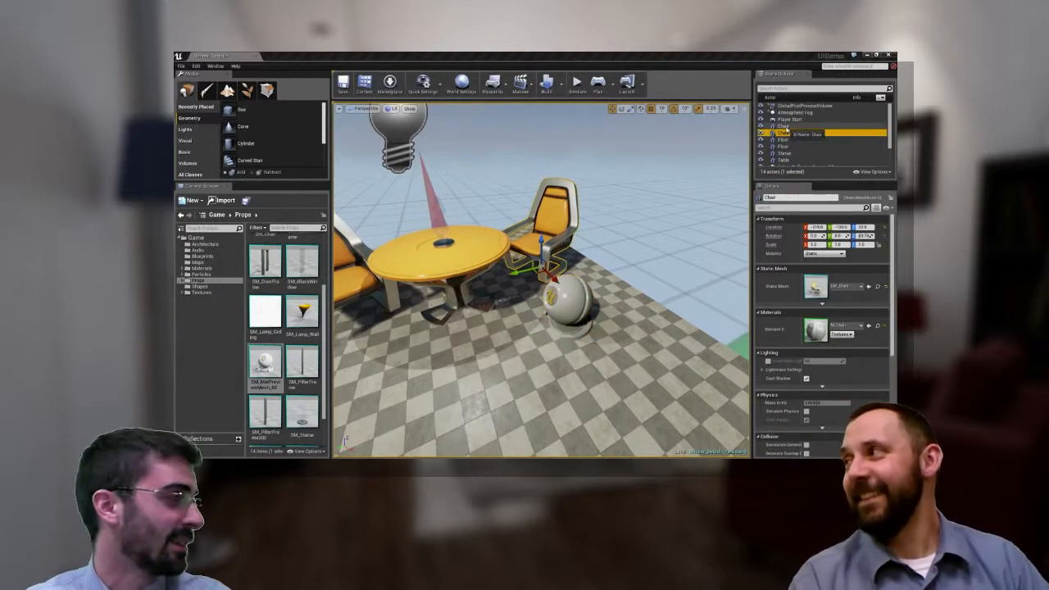
double_click(785, 133)
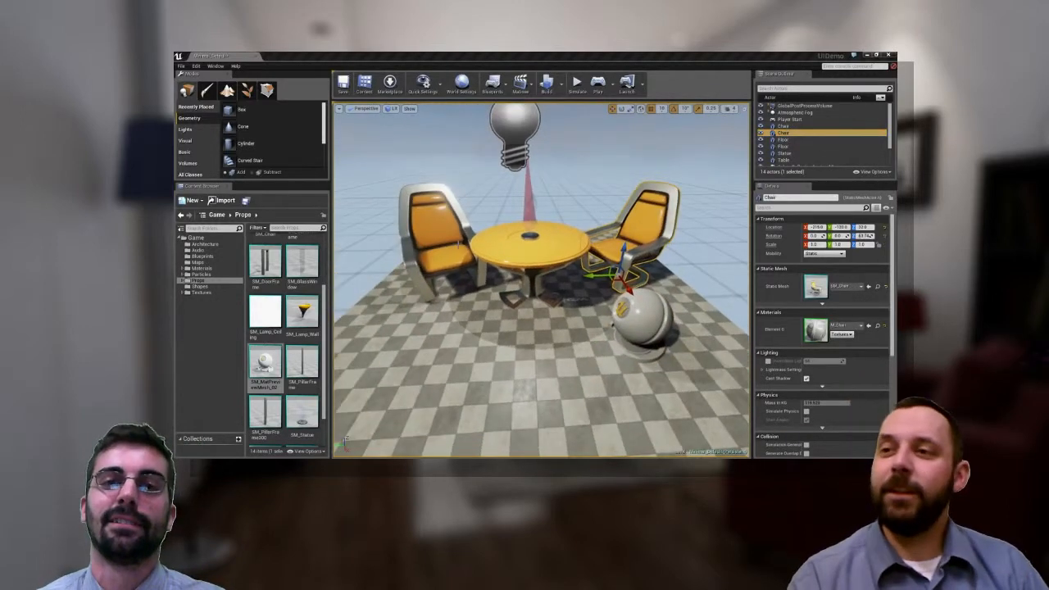
click(785, 126)
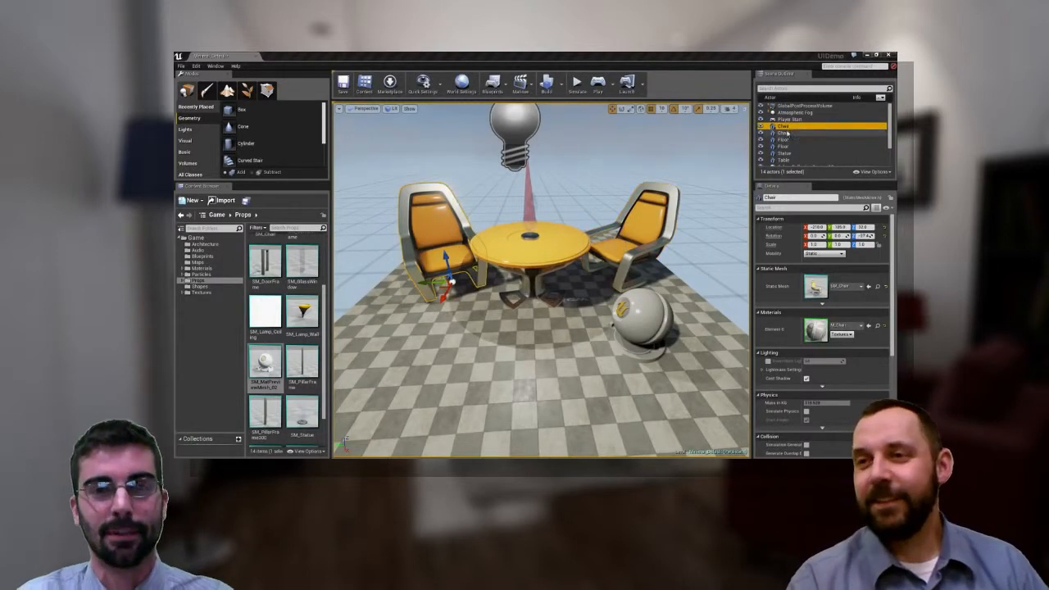
click(785, 133)
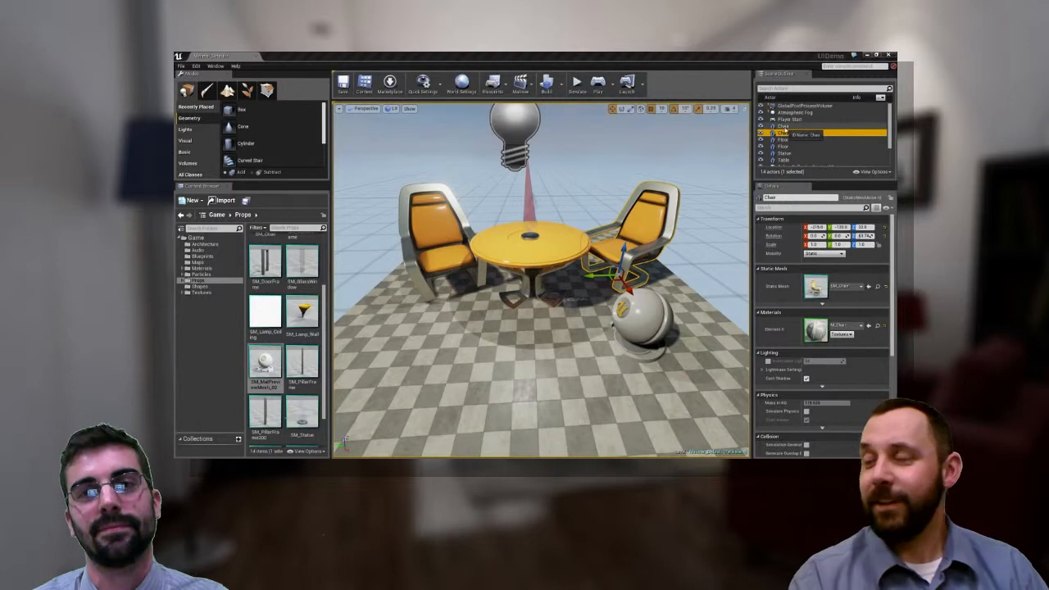
click(784, 127)
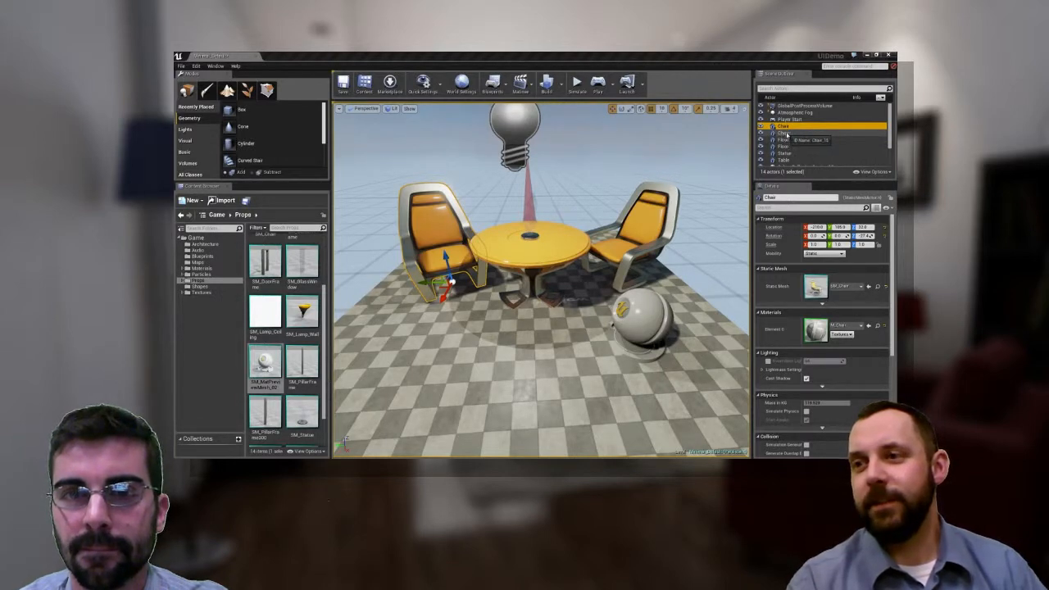
Step: Attach the chair beside the preview mesh to the other Chair as its child, and move the parent chair slightly forward along X
click(786, 133)
drag(787, 135, 786, 128)
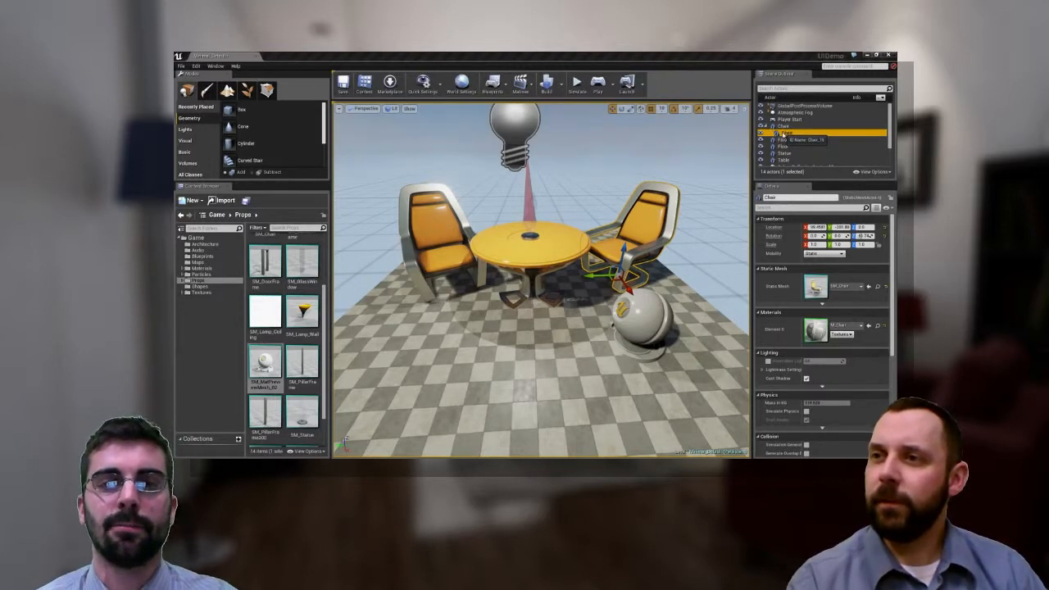
click(782, 126)
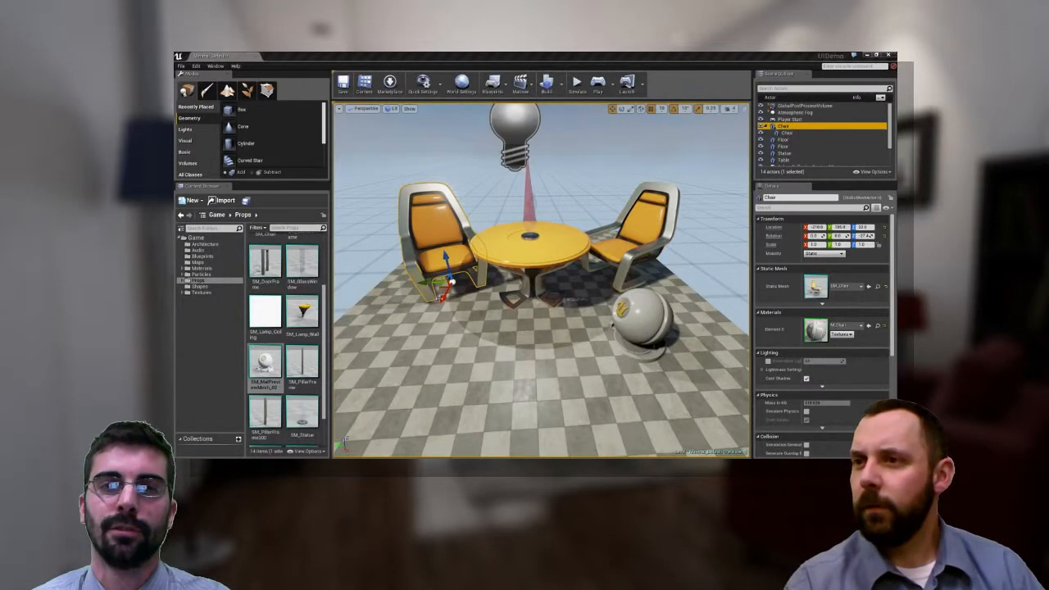
mouse_move(442, 298)
mouse_down()
mouse_move(395, 376)
mouse_move(441, 302)
mouse_up()
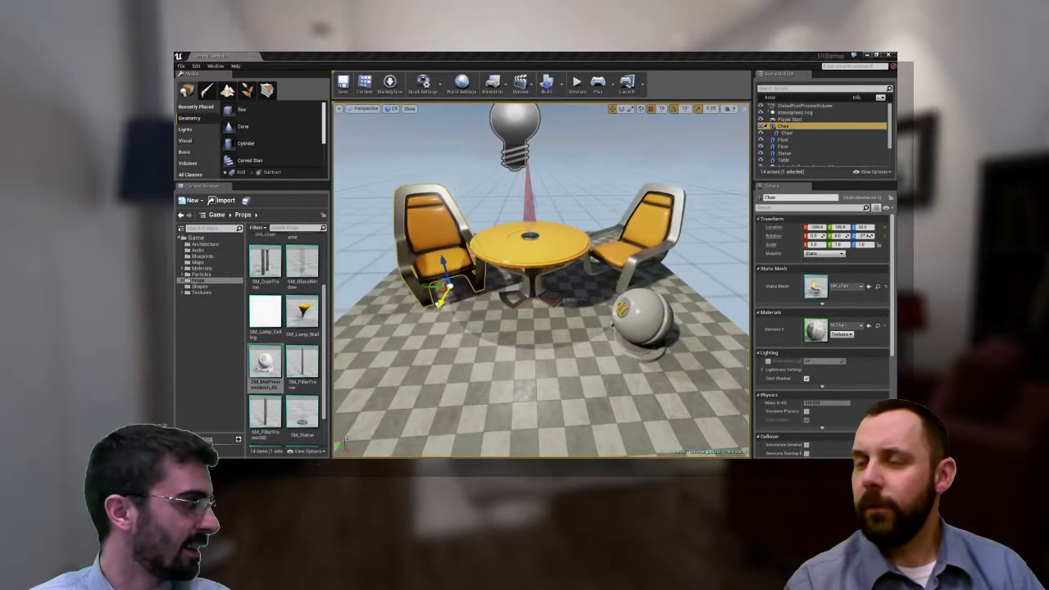
Step: Move the child chair slightly forward on its own along its X axis and reselect the parent chair
click(785, 133)
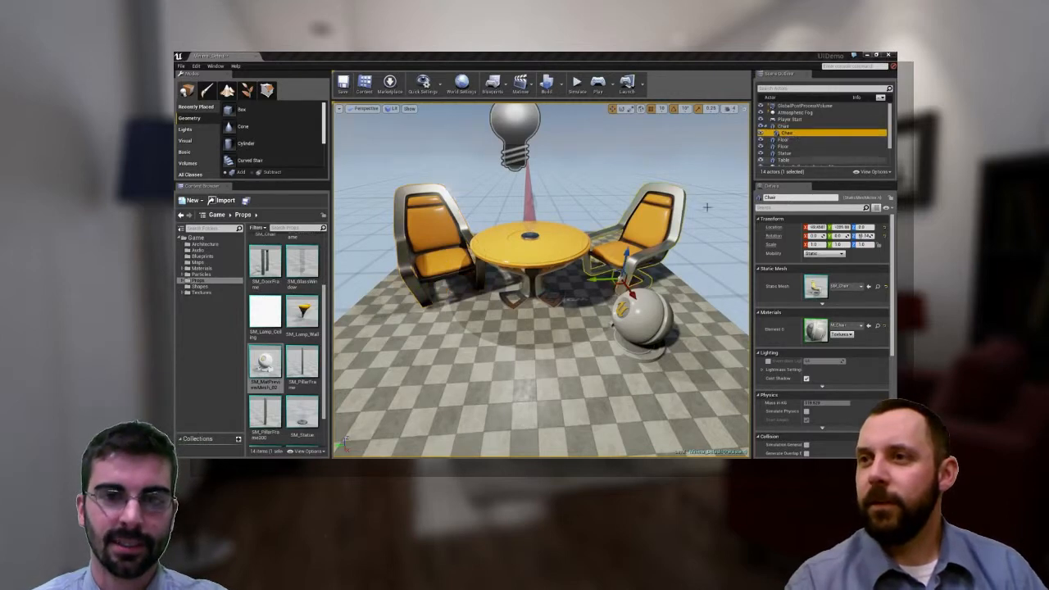
mouse_move(633, 295)
mouse_down()
mouse_move(650, 323)
mouse_move(628, 288)
mouse_move(634, 296)
mouse_up()
click(783, 125)
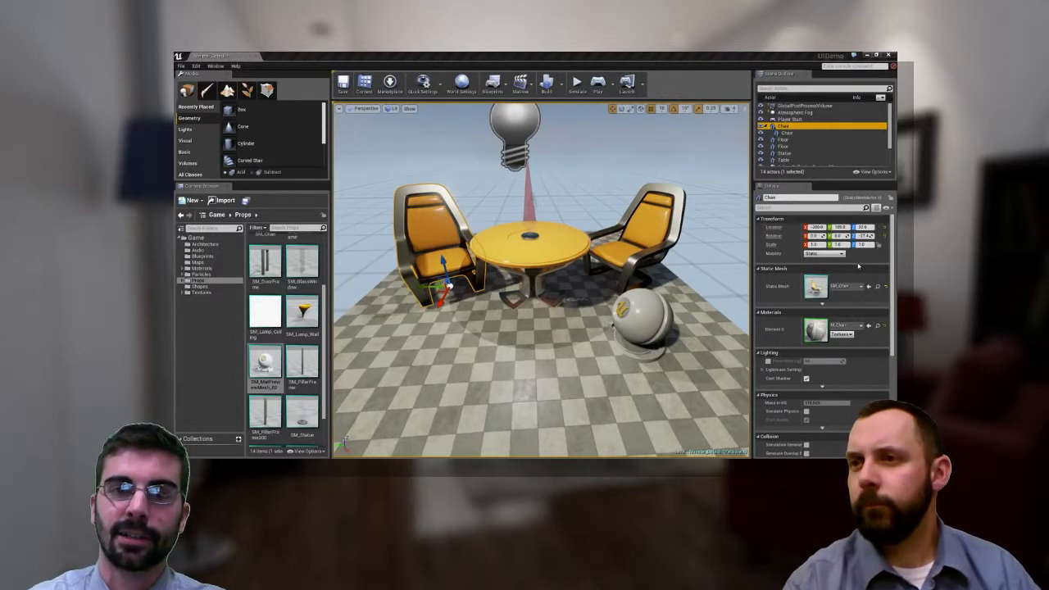
mouse_move(840, 252)
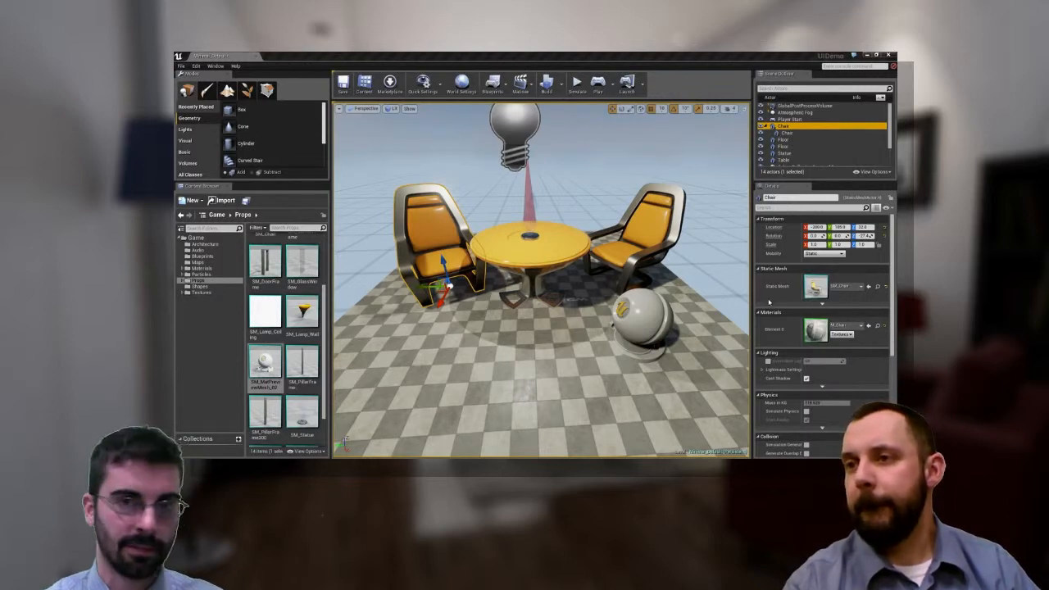
Step: Open the material assigned to the table, examine its node graph in the material editor and close that editor
click(543, 258)
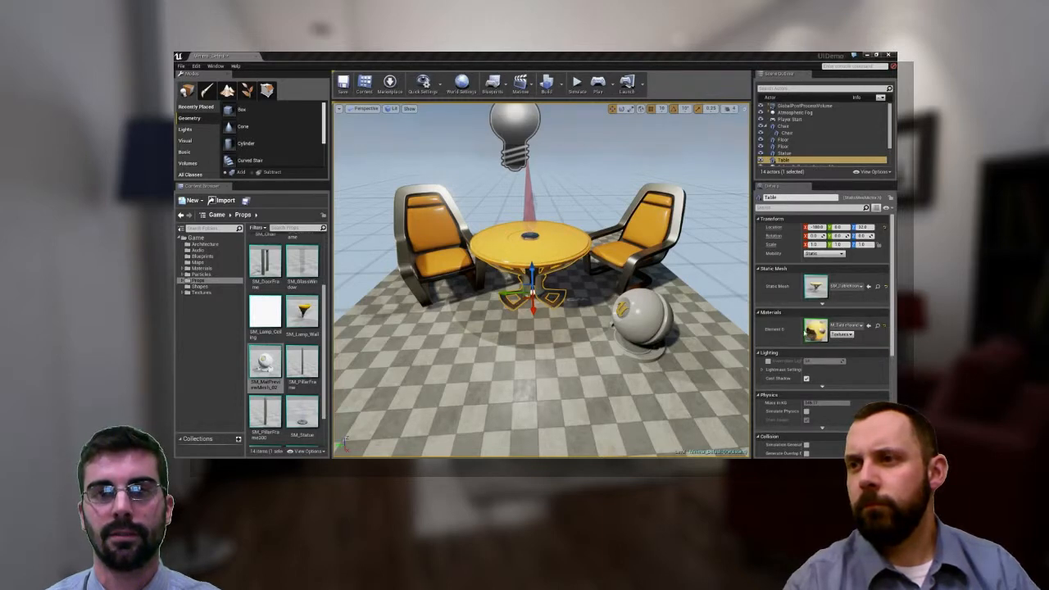
double_click(815, 330)
right_drag(505, 247, 597, 293)
scroll(597, 292, down, 4)
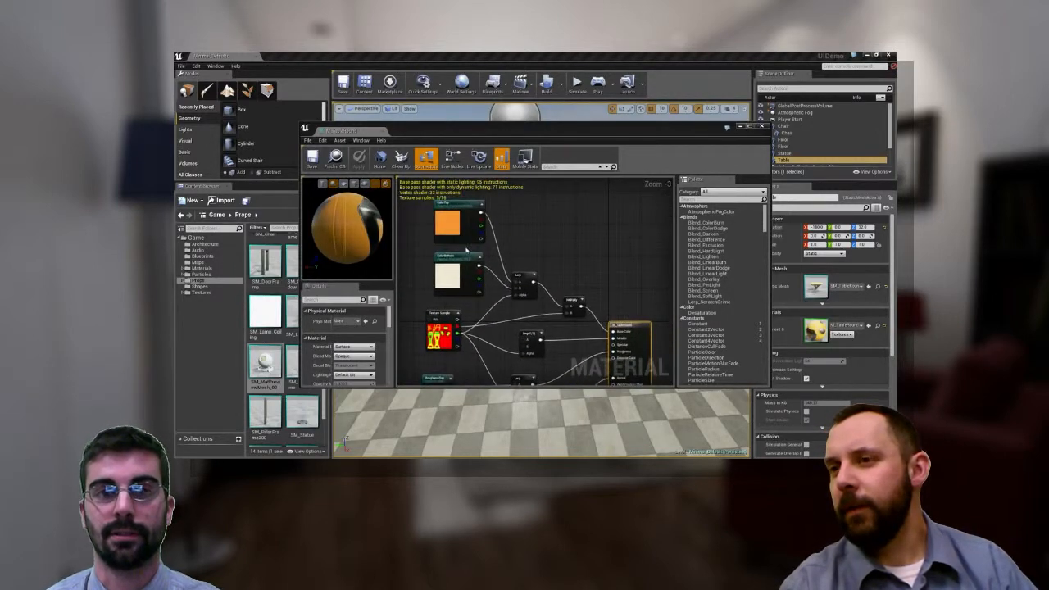
right_drag(494, 290, 470, 213)
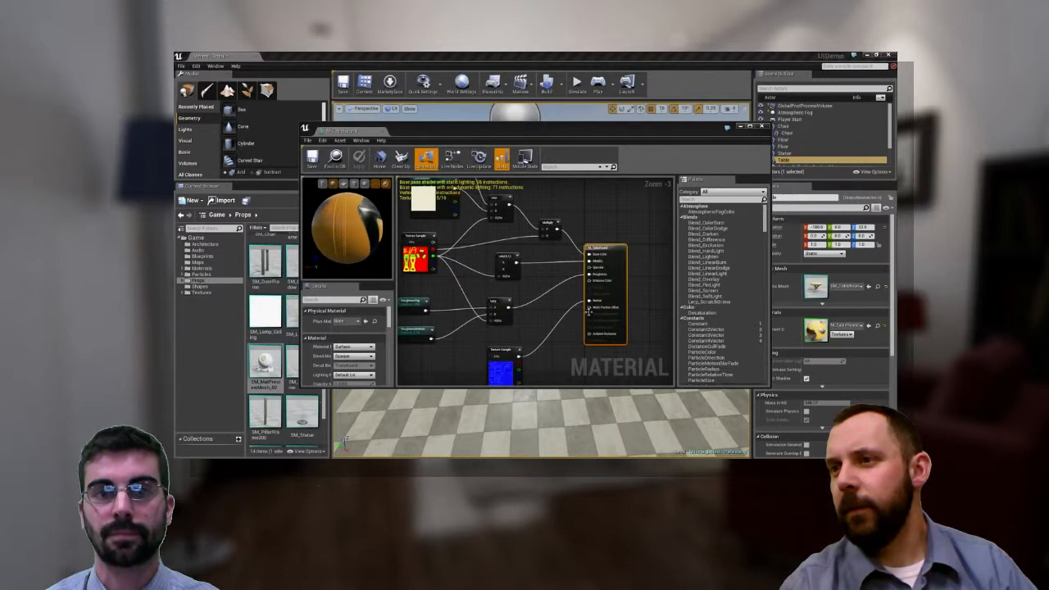
click(762, 127)
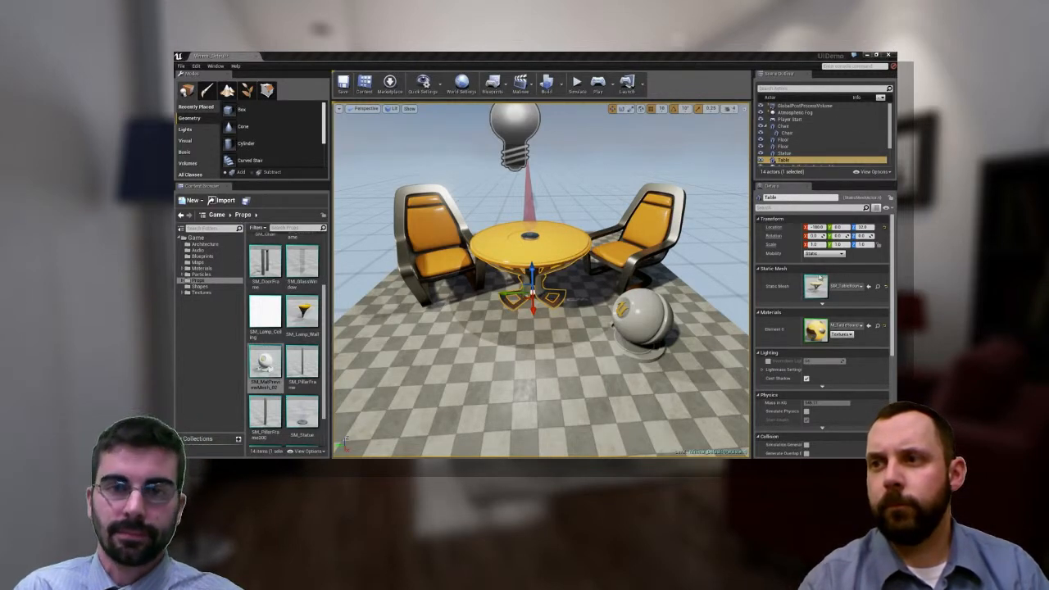
Step: Resize the editor panels, giving the Modes panel more height, the content browser less width and the details panel slightly more width
mouse_move(331, 305)
mouse_down()
mouse_move(362, 298)
mouse_move(338, 298)
mouse_up()
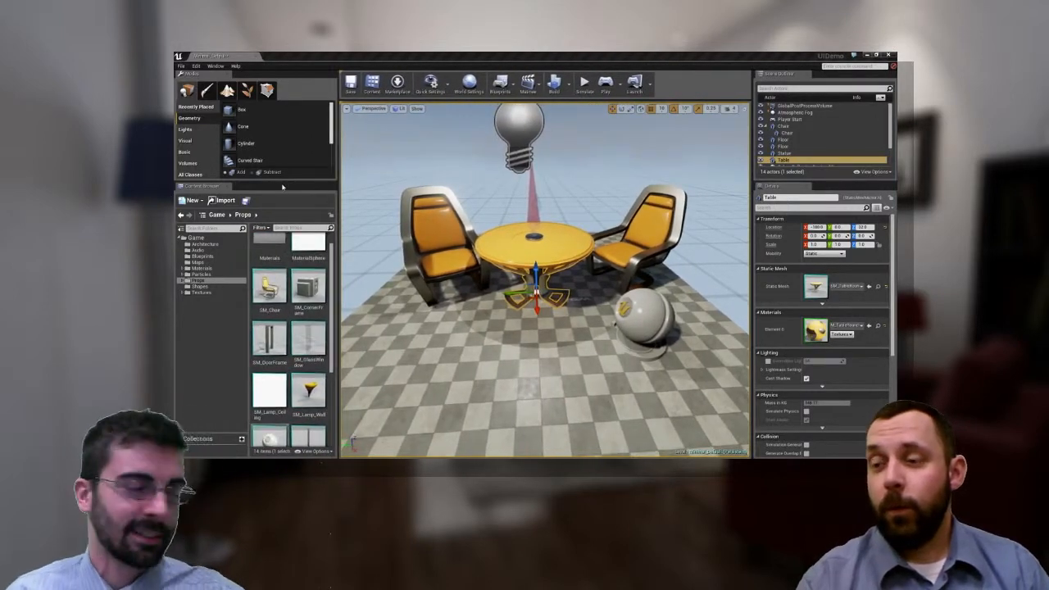
drag(278, 183, 283, 265)
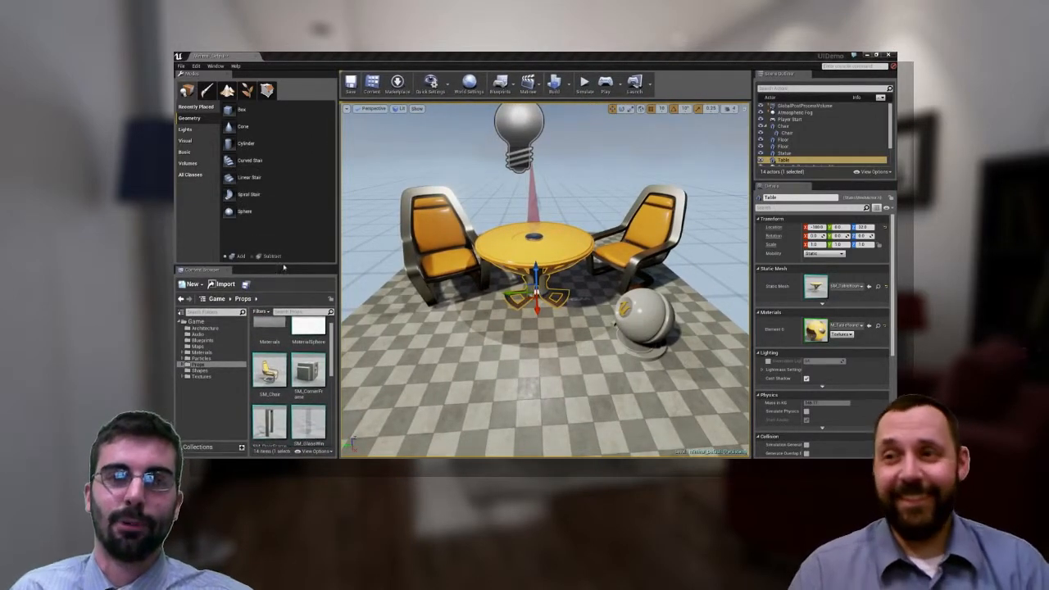
mouse_move(283, 265)
mouse_down()
mouse_move(283, 227)
mouse_move(283, 261)
mouse_up()
mouse_move(336, 234)
mouse_down()
mouse_move(359, 235)
mouse_move(317, 234)
mouse_up()
mouse_move(751, 262)
mouse_down()
mouse_move(763, 259)
mouse_move(750, 258)
mouse_up()
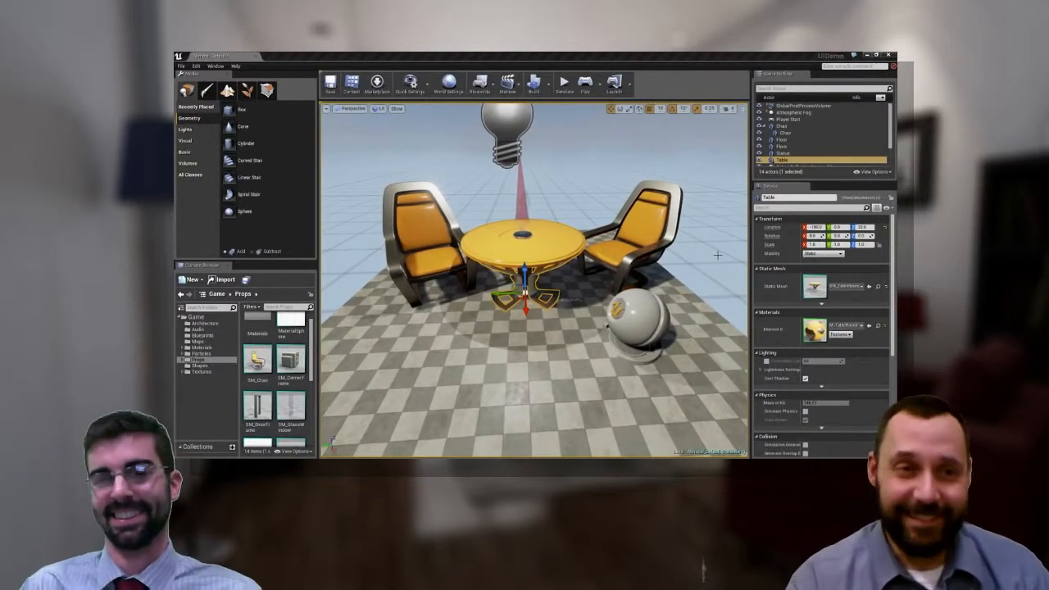